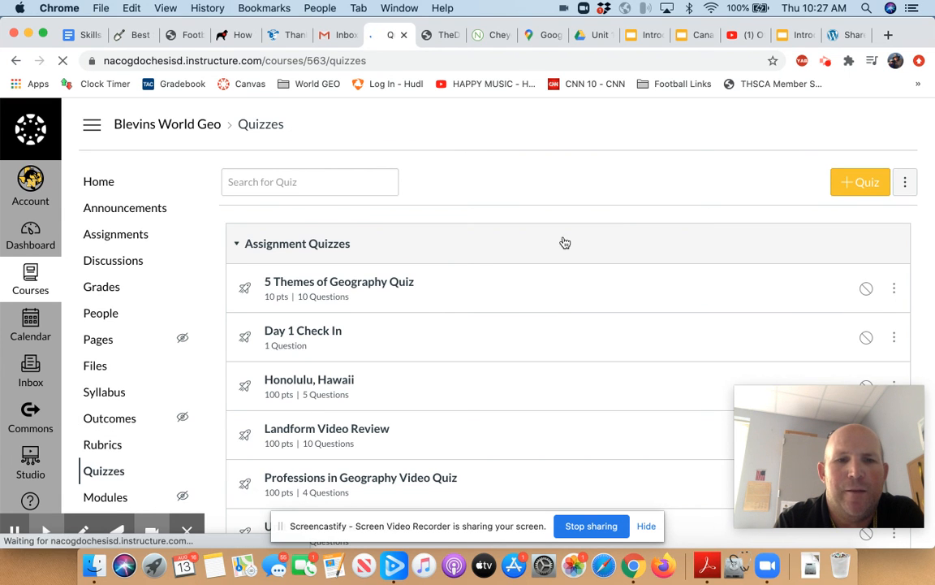
# - Create a new quiz in the World Geo course and go to its instructions editor
pyautogui.scroll(-5, 478, 282)
pyautogui.scroll(2, 479, 282)
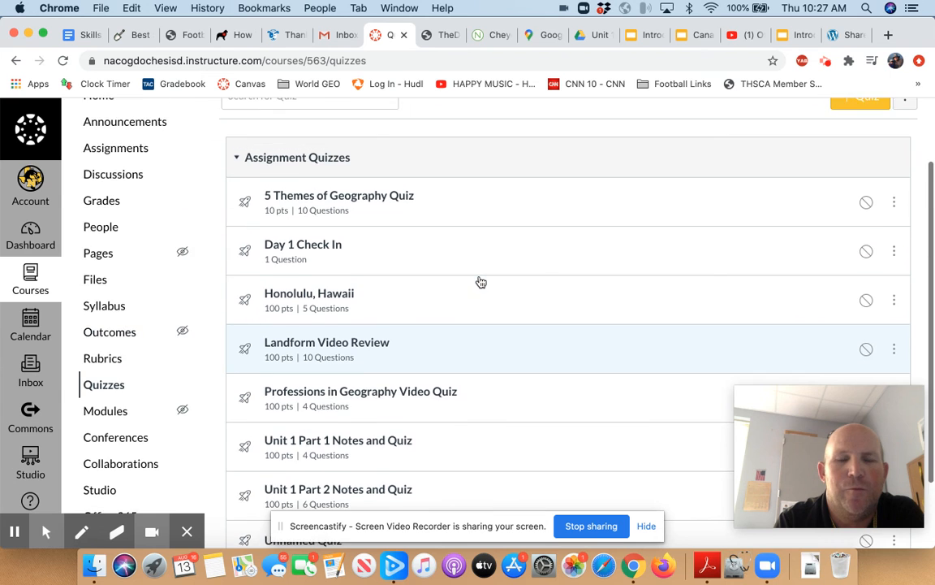
pyautogui.scroll(2, 479, 281)
pyautogui.click(850, 173)
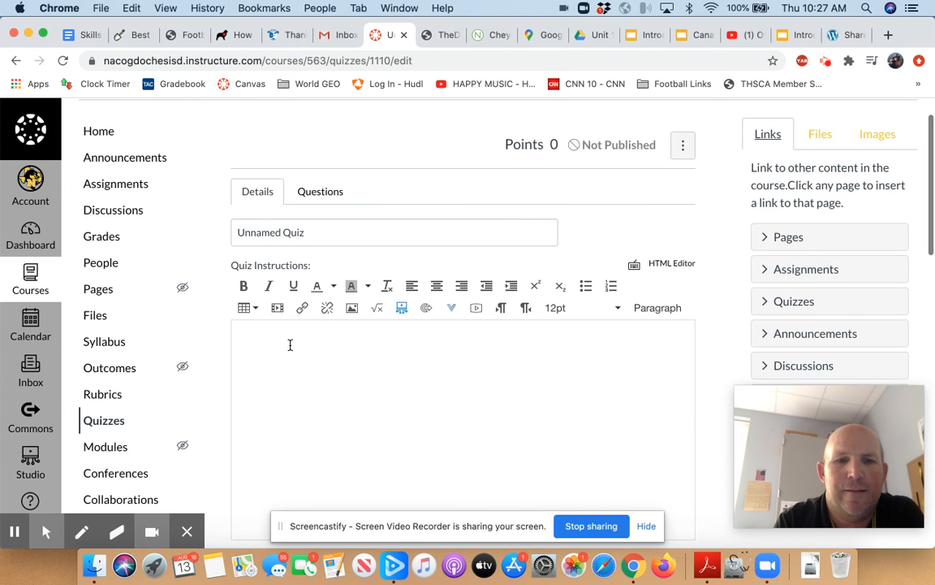
pyautogui.click(289, 344)
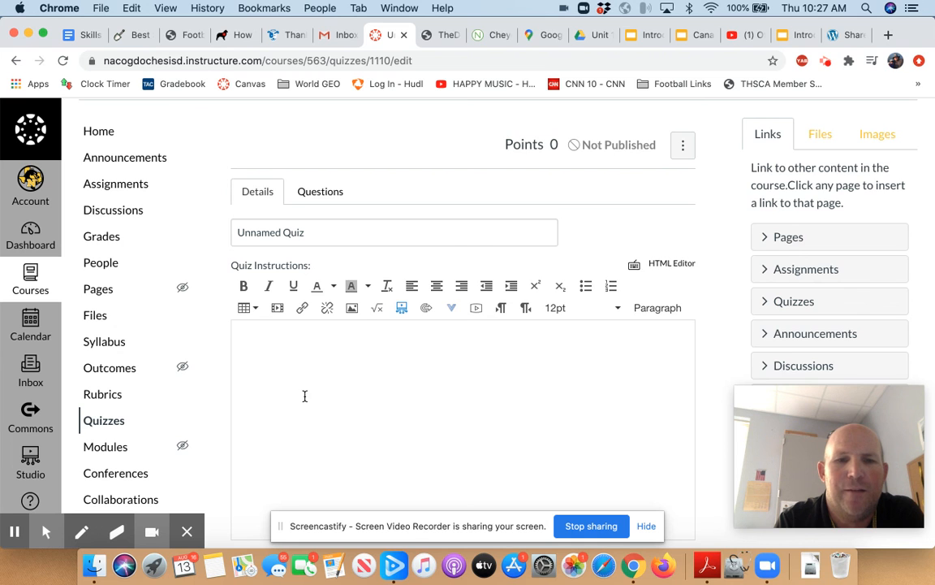
pyautogui.scroll(-2, 304, 395)
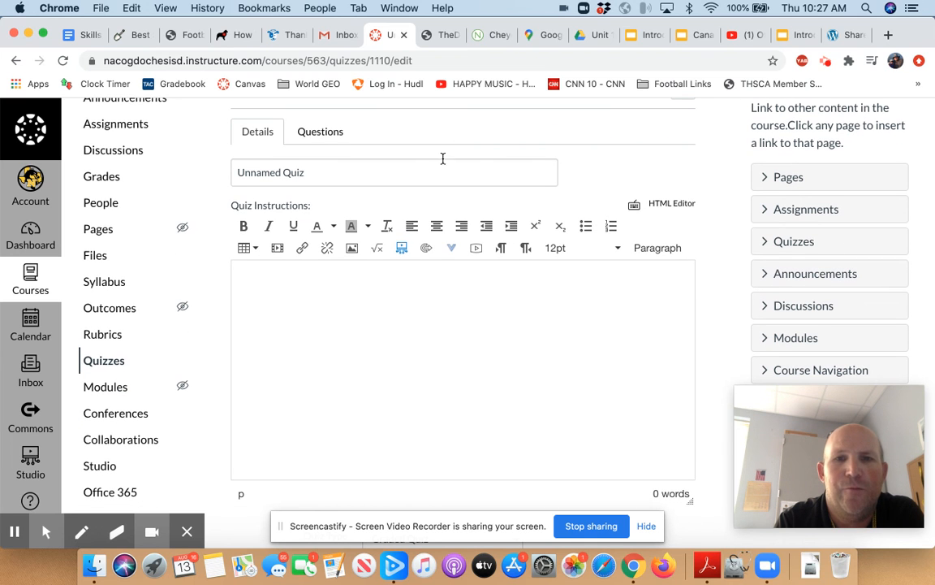
# - Switch to the Introduction to Geography 2020 presentation and publish it to the web as a medium-size embed, auto-advancing every 5 seconds
pyautogui.click(638, 35)
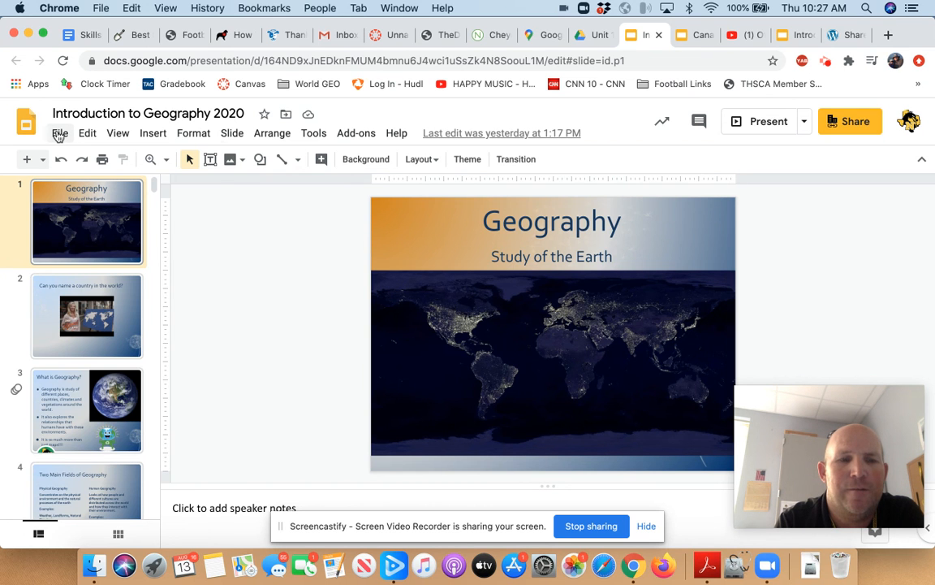
pyautogui.click(58, 133)
pyautogui.scroll(-3, 91, 357)
pyautogui.click(97, 382)
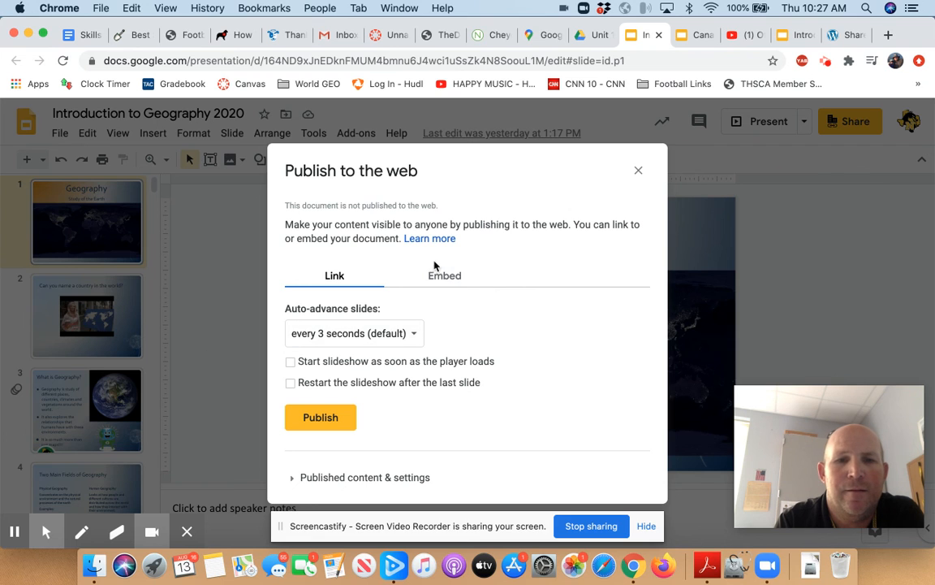
pyautogui.click(444, 276)
pyautogui.click(443, 331)
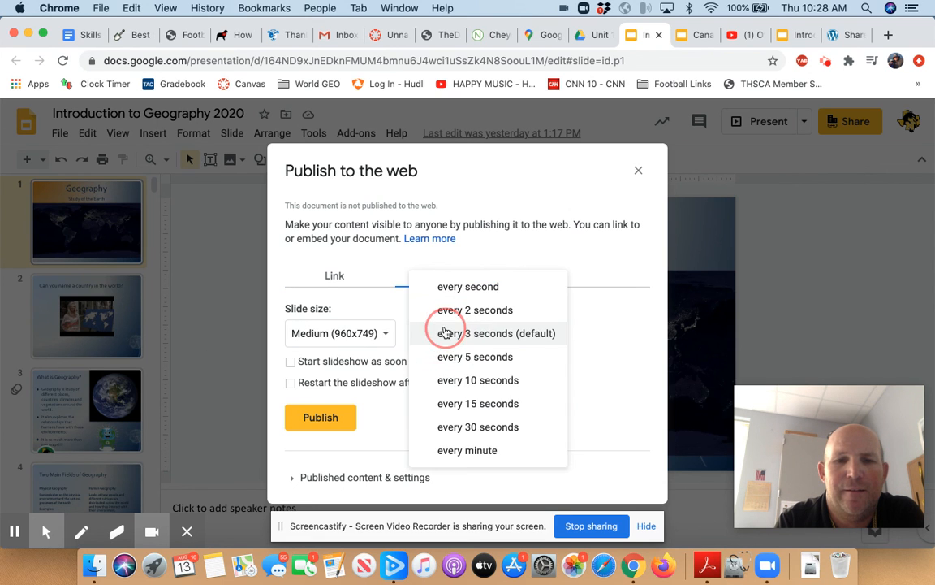
pyautogui.click(442, 365)
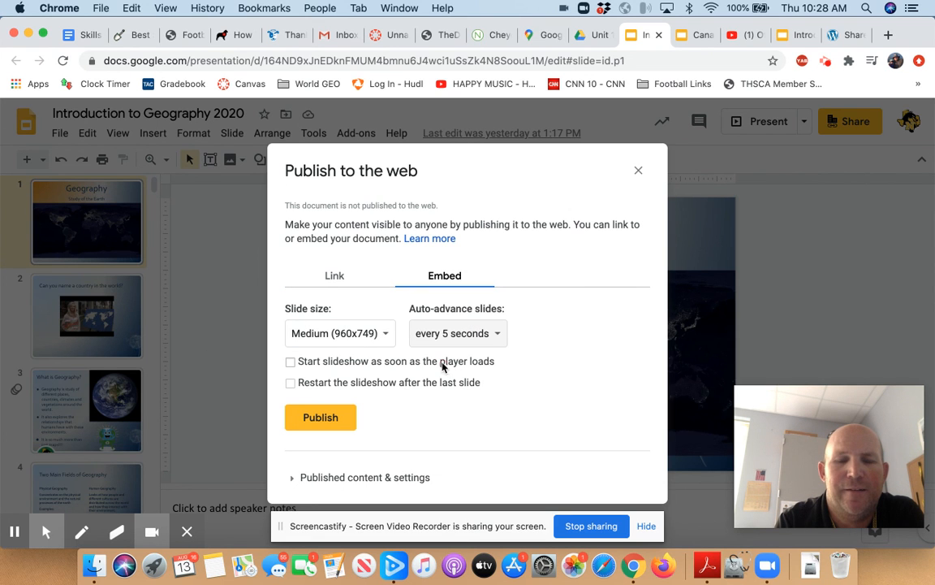
pyautogui.click(333, 421)
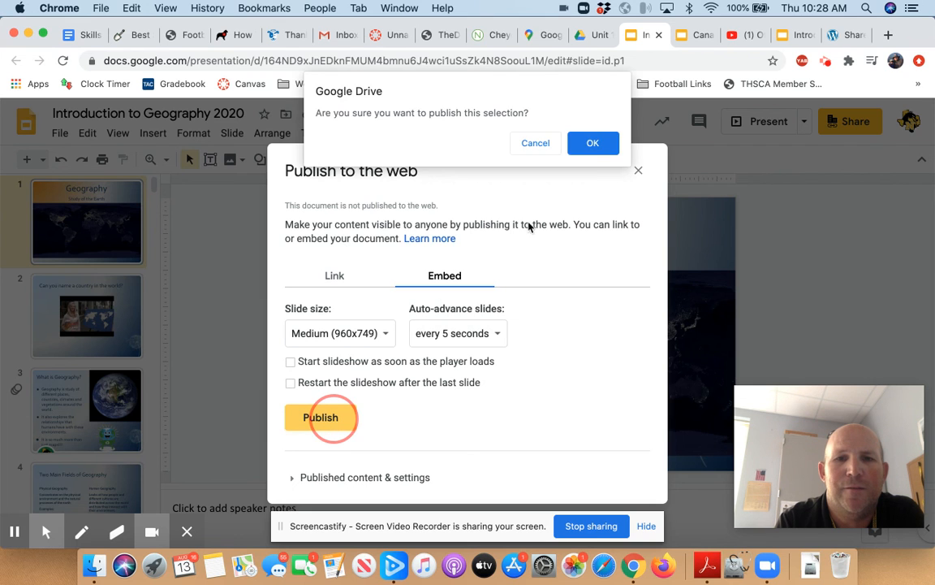
pyautogui.click(594, 143)
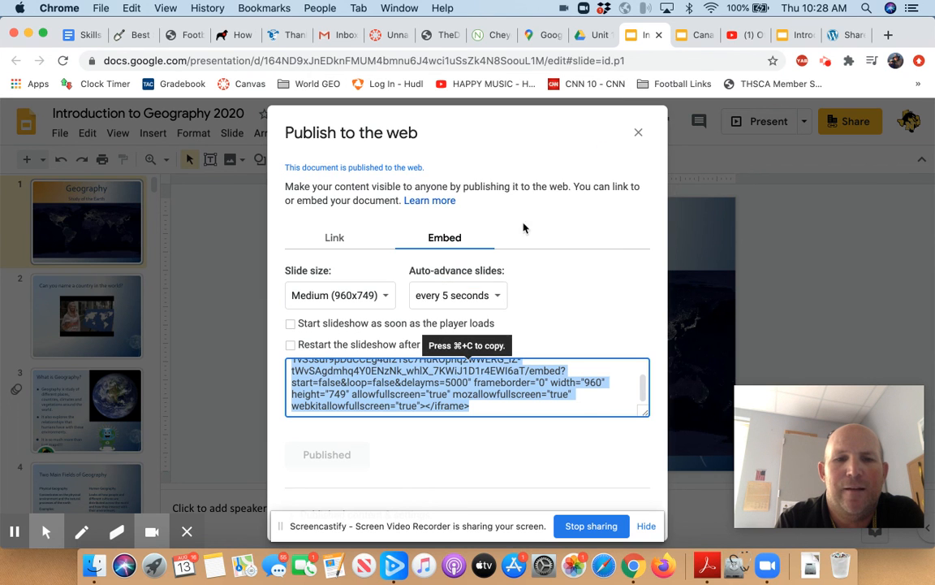
# - Copy the embed code of the published slideshow
pyautogui.rightClick(384, 372)
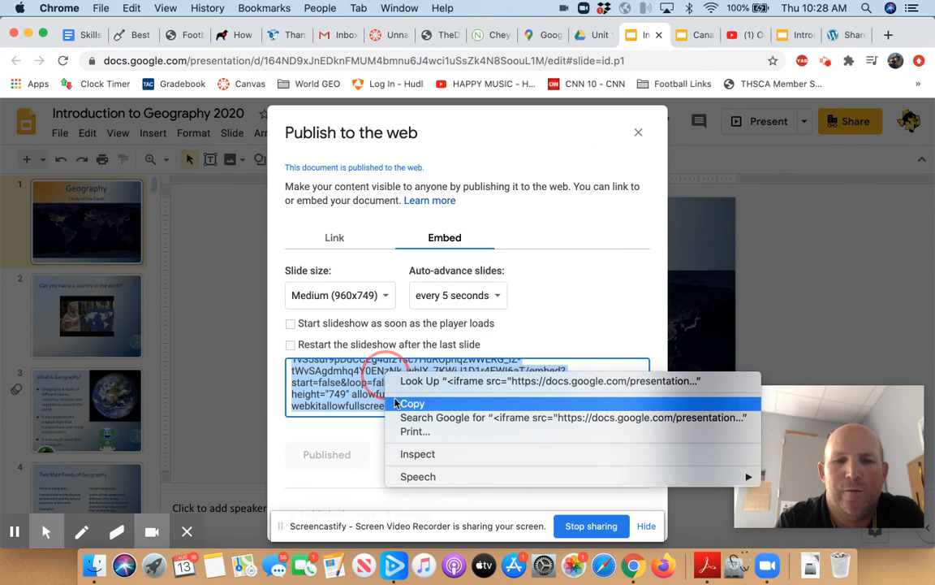
pyautogui.click(404, 405)
pyautogui.click(531, 110)
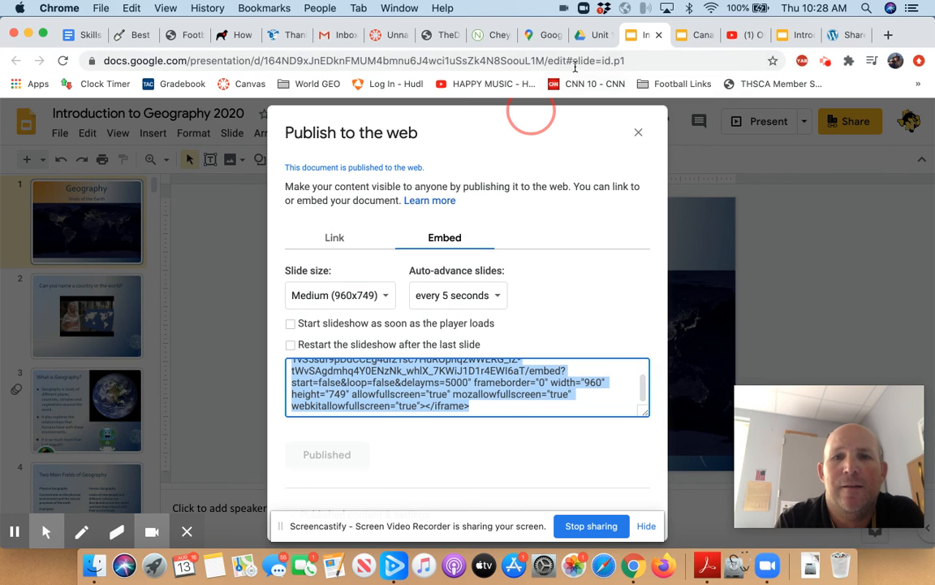
# - Return to the unnamed quiz and paste the slideshow embed code into the quiz instructions as HTML
pyautogui.click(387, 39)
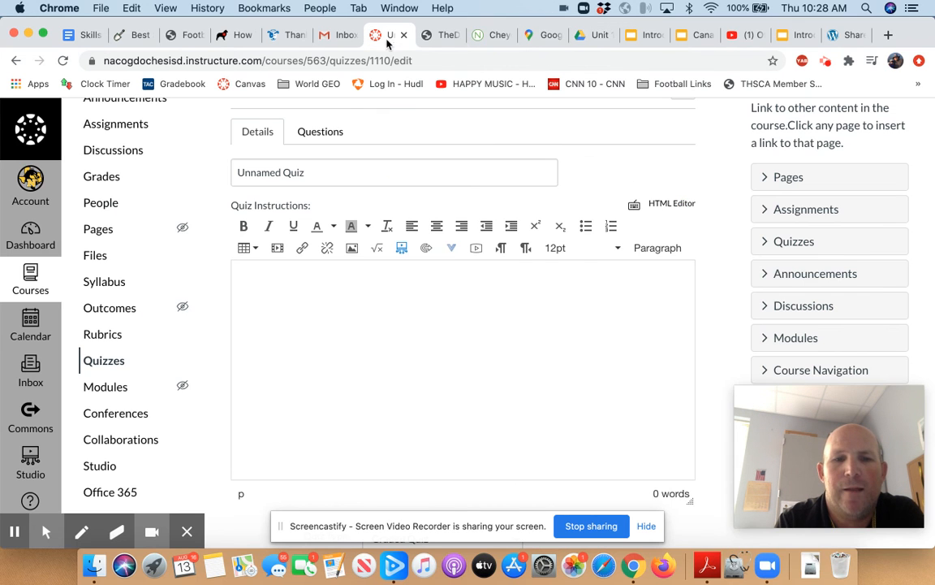
pyautogui.click(672, 205)
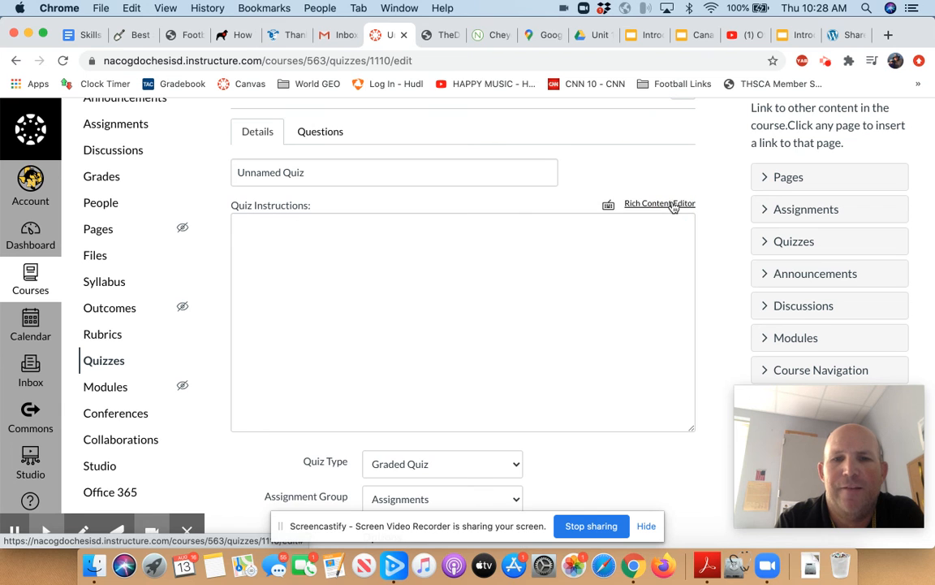
pyautogui.rightClick(264, 235)
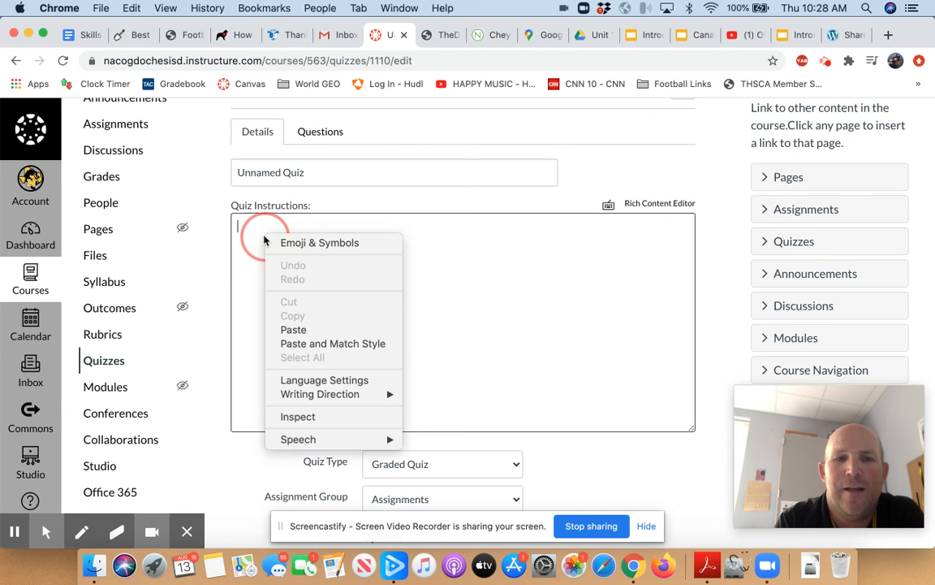
pyautogui.click(284, 325)
# - Save the quiz without publishing it
pyautogui.scroll(-5, 654, 460)
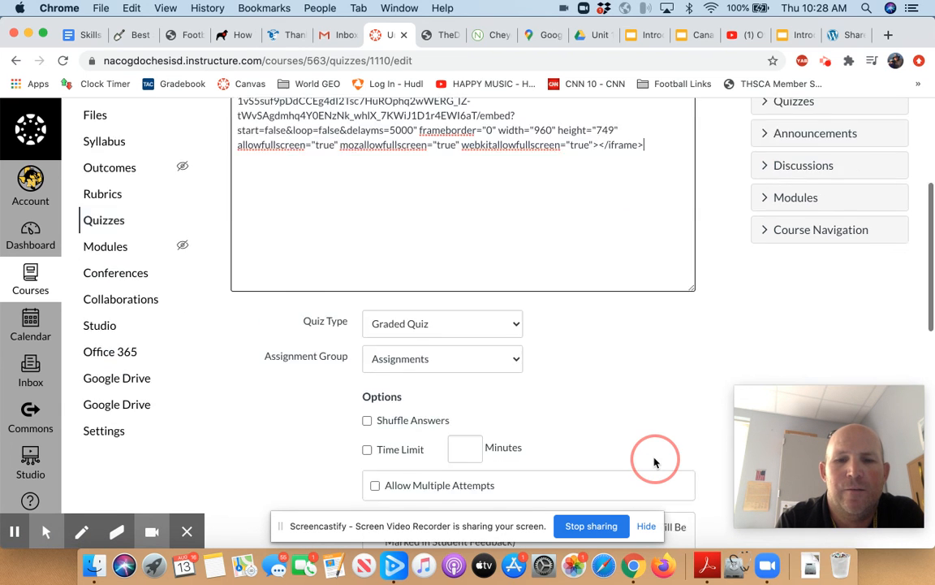
pyautogui.scroll(-10, 654, 461)
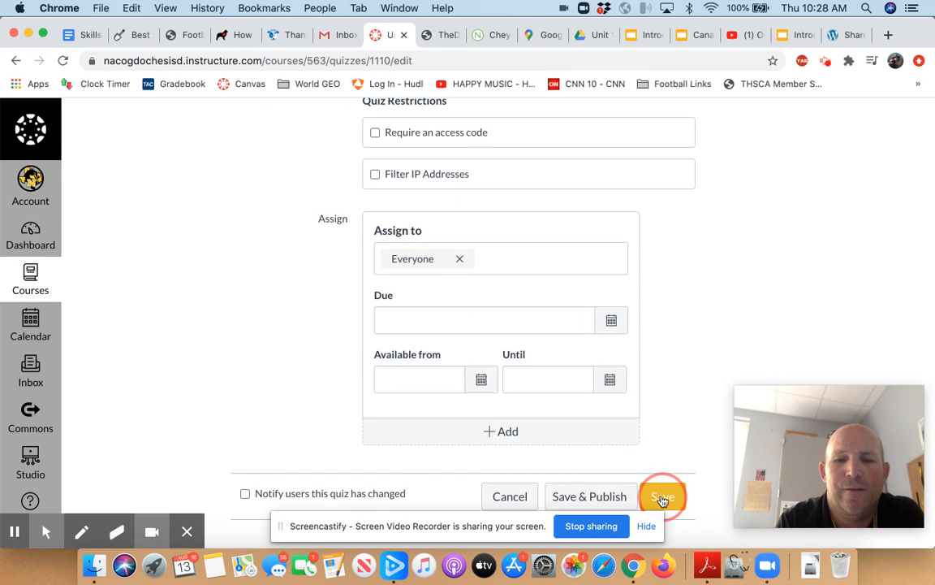
pyautogui.click(660, 494)
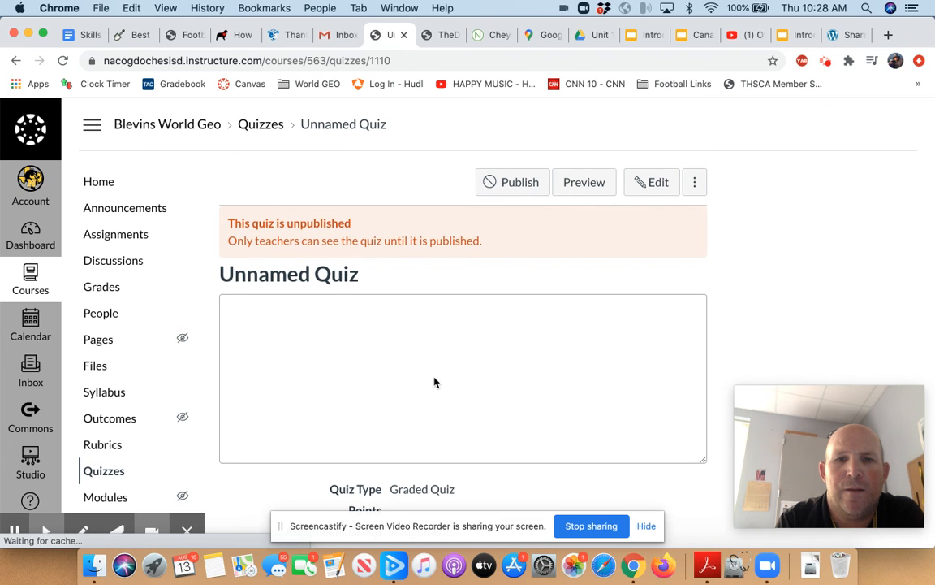
# - Preview the saved quiz and look over the slideshow embedded in its instructions
pyautogui.click(591, 183)
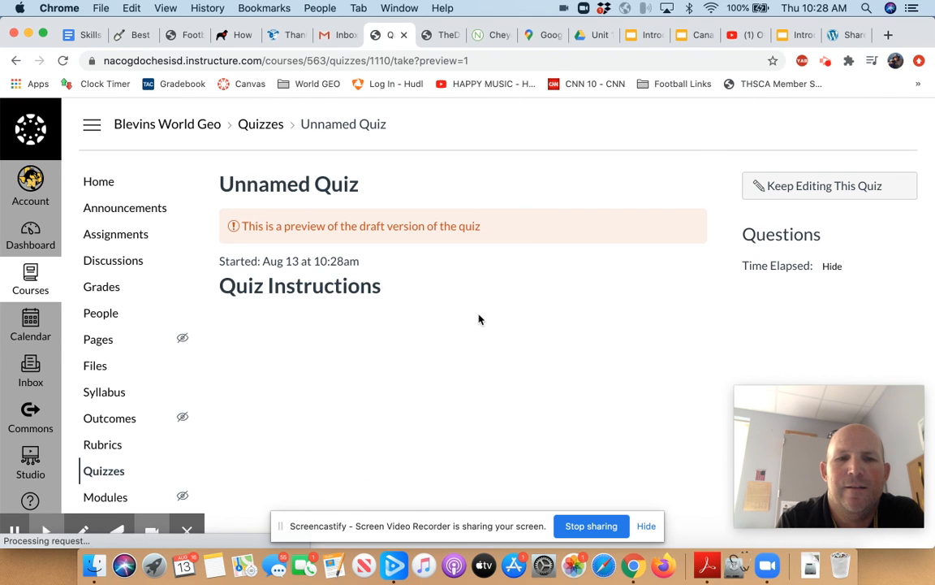
pyautogui.scroll(-5, 443, 291)
pyautogui.scroll(1, 524, 416)
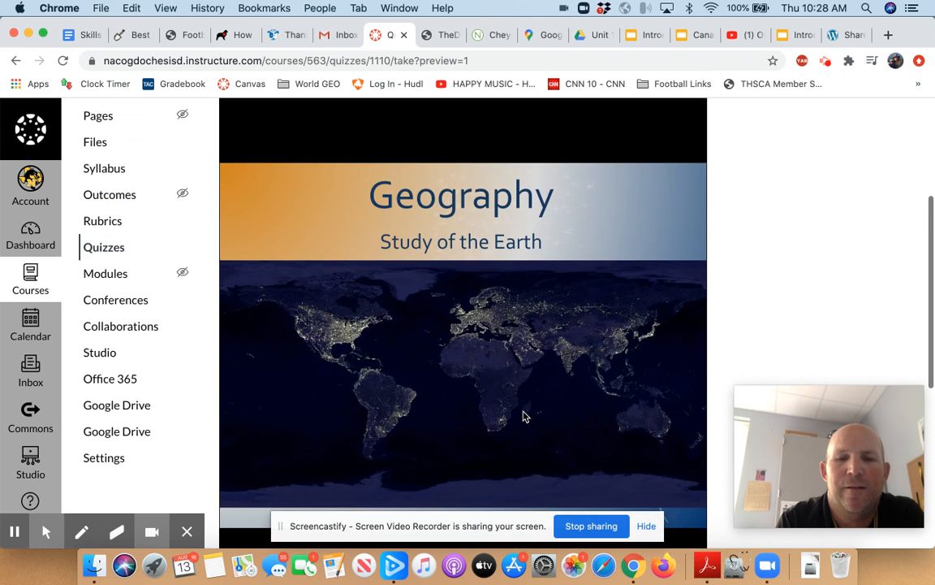
pyautogui.scroll(-5, 524, 415)
pyautogui.scroll(2, 523, 416)
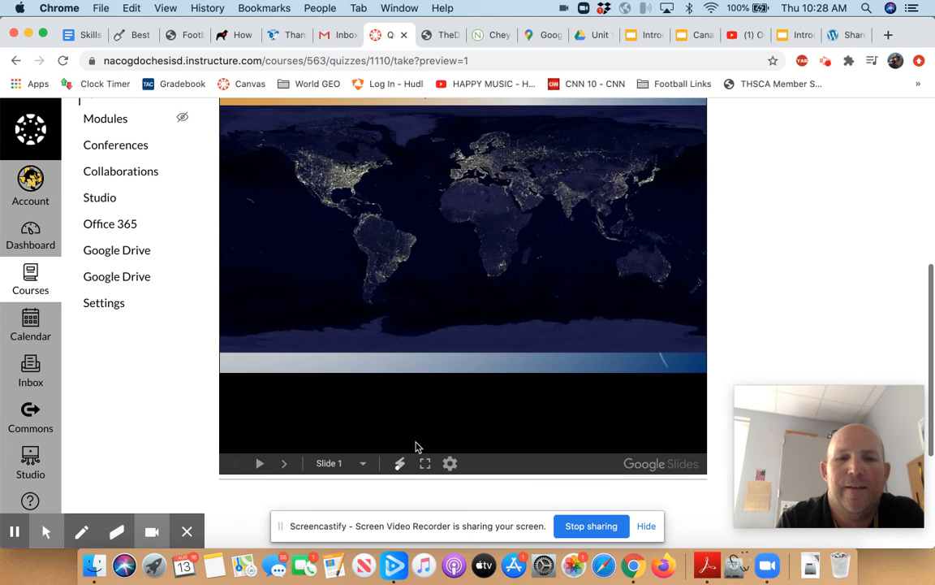
# - Advance the embedded slideshow through slide 2 to the first bullet of slide 3, What is Geography?
pyautogui.click(283, 467)
pyautogui.scroll(-4, 284, 469)
pyautogui.scroll(-3, 284, 462)
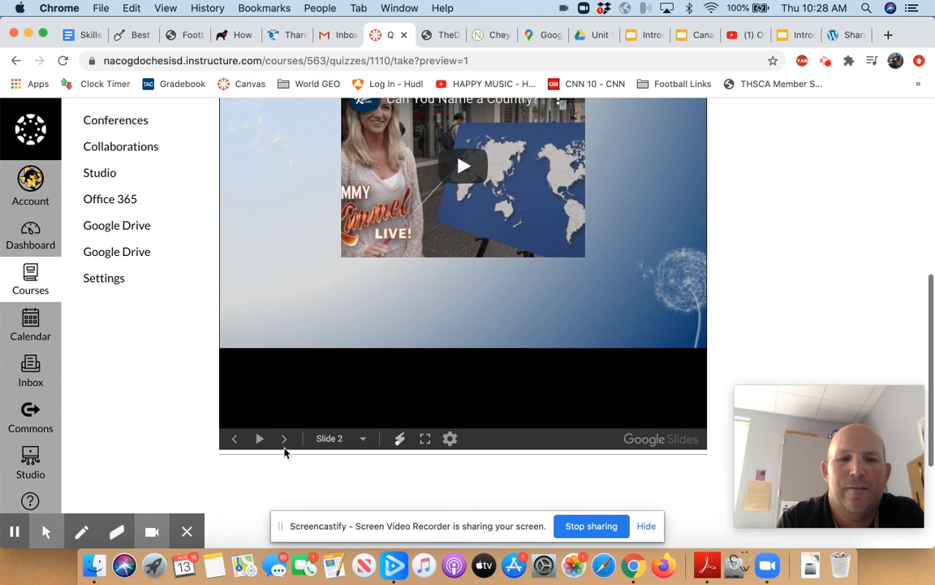
pyautogui.click(286, 444)
pyautogui.scroll(-5, 287, 443)
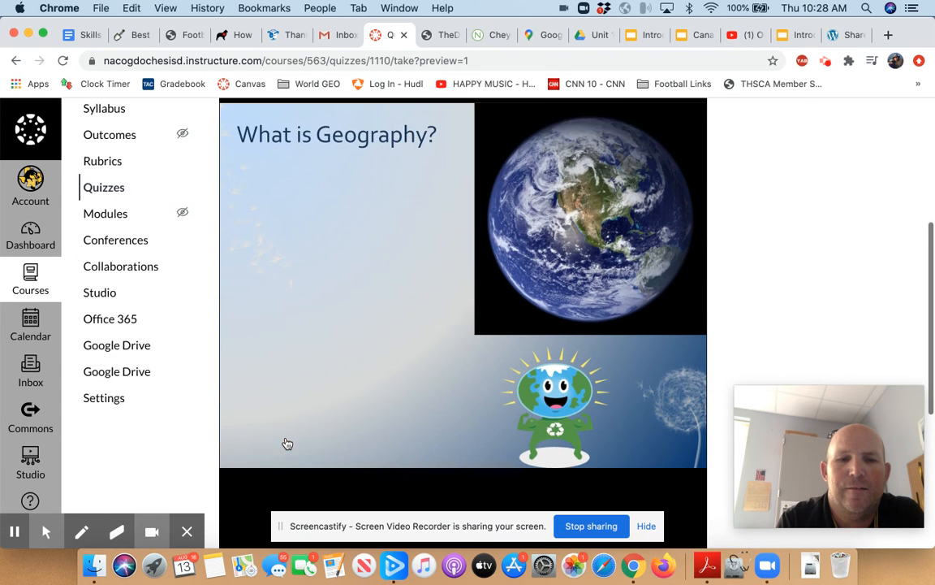
pyautogui.scroll(-2, 290, 408)
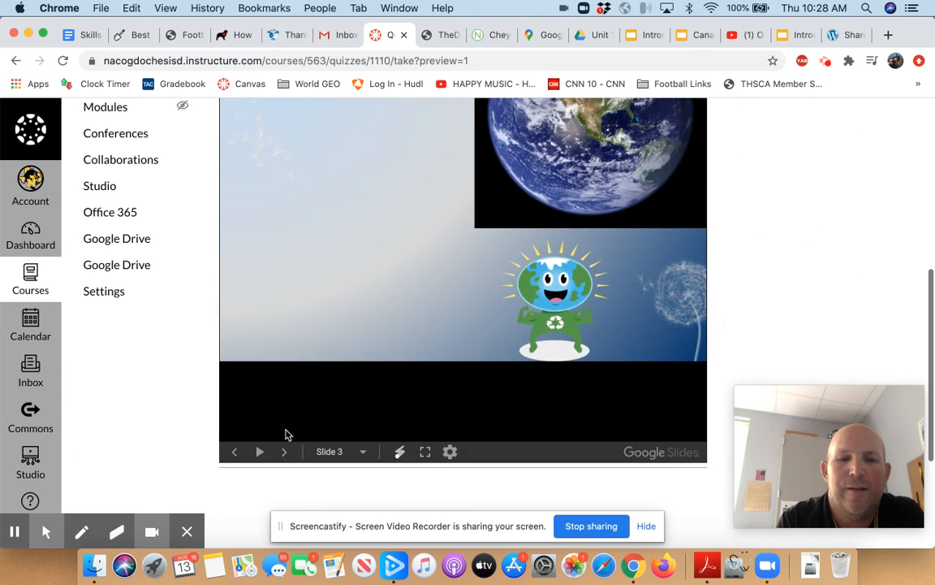
pyautogui.click(282, 452)
pyautogui.scroll(-10, 335, 353)
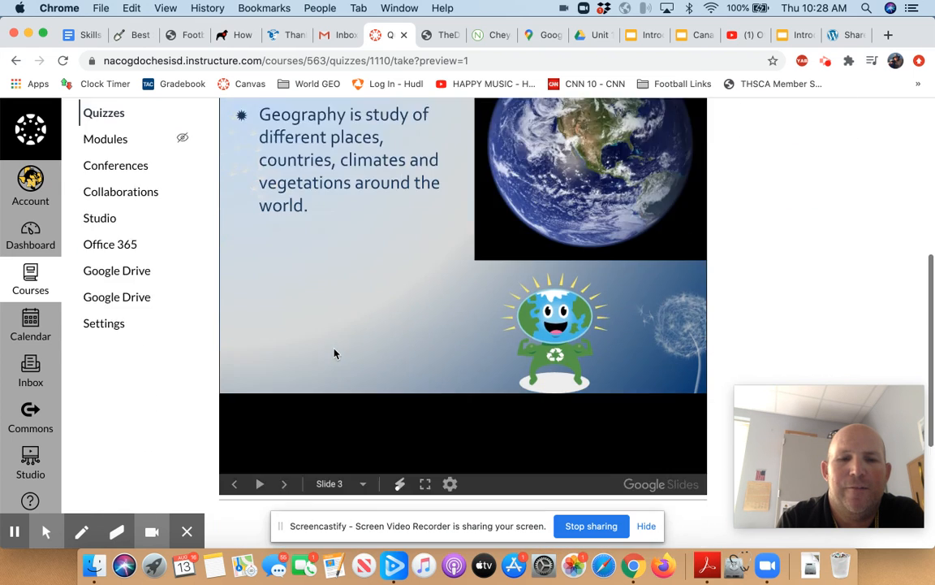
pyautogui.scroll(8, 334, 354)
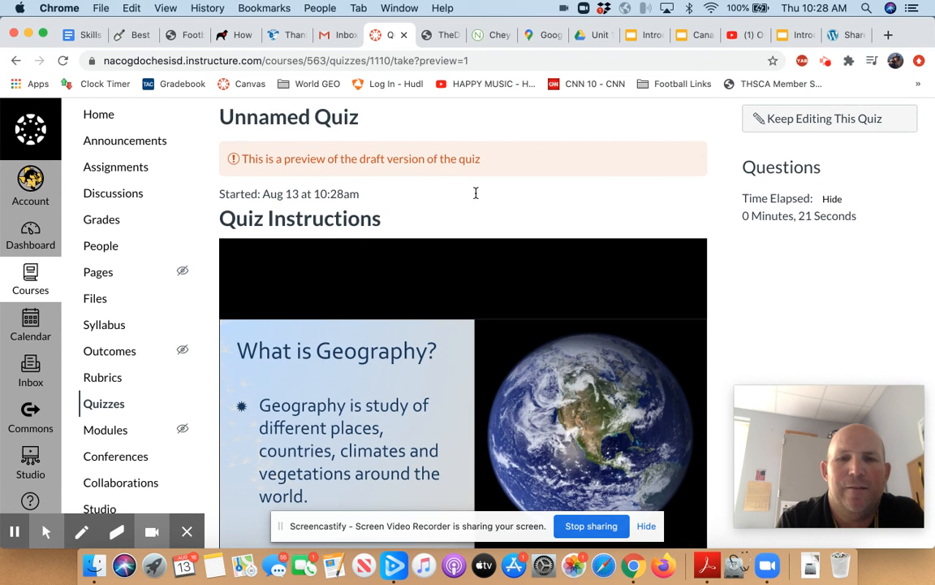
pyautogui.click(810, 118)
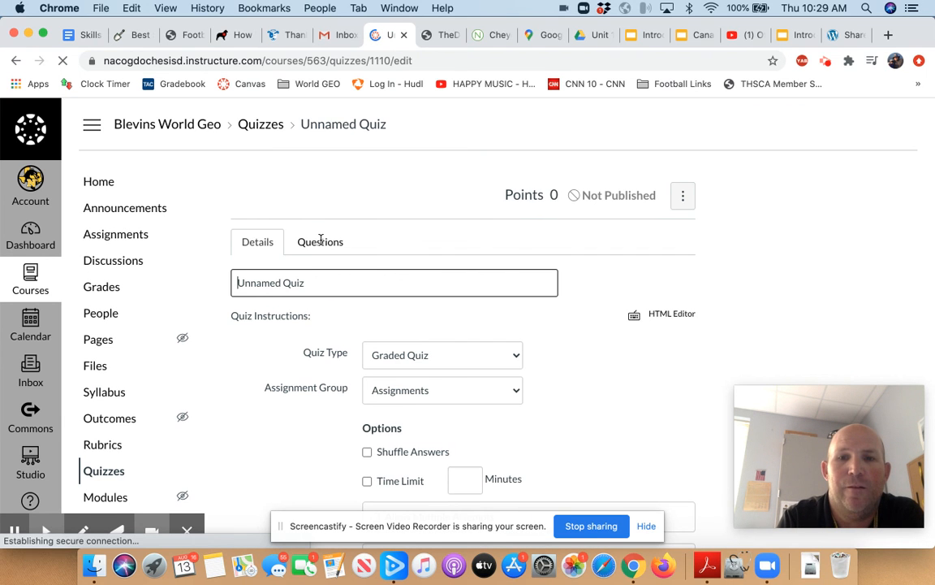
pyautogui.scroll(-10, 582, 316)
pyautogui.scroll(3, 582, 319)
pyautogui.scroll(-3, 582, 319)
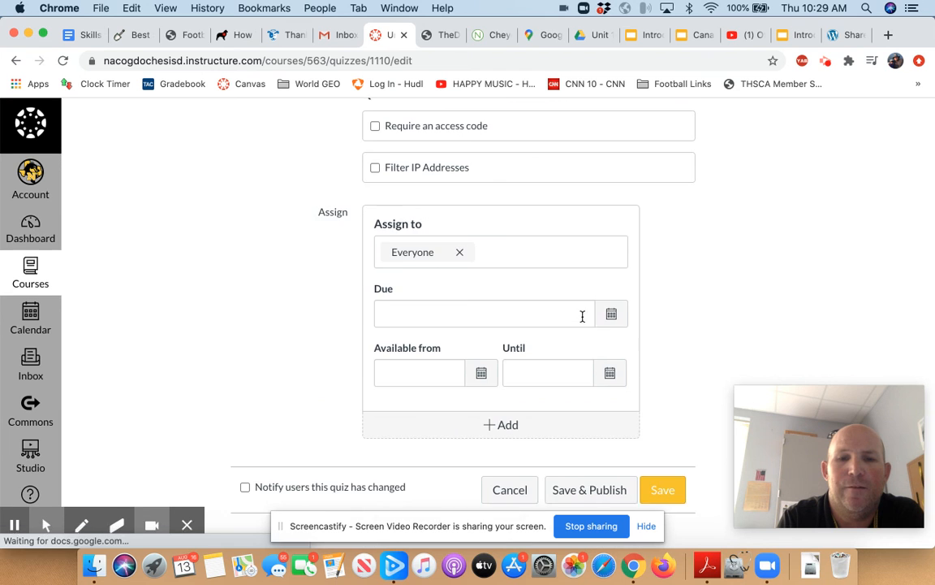
pyautogui.click(503, 495)
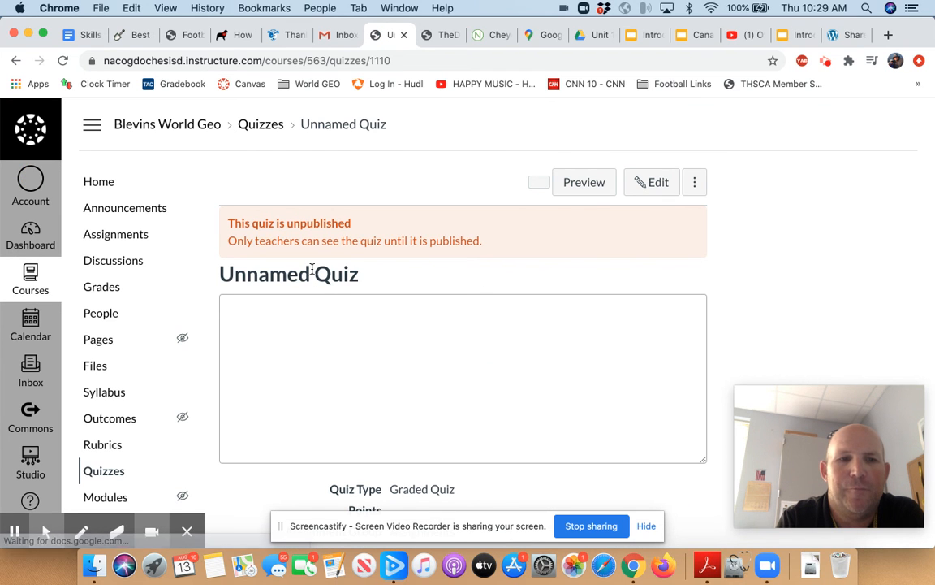
# - Open Unit 1 Part 1 Notes and Quiz from the course's quiz list and preview its instructions and embedded slideshow
pyautogui.click(95, 471)
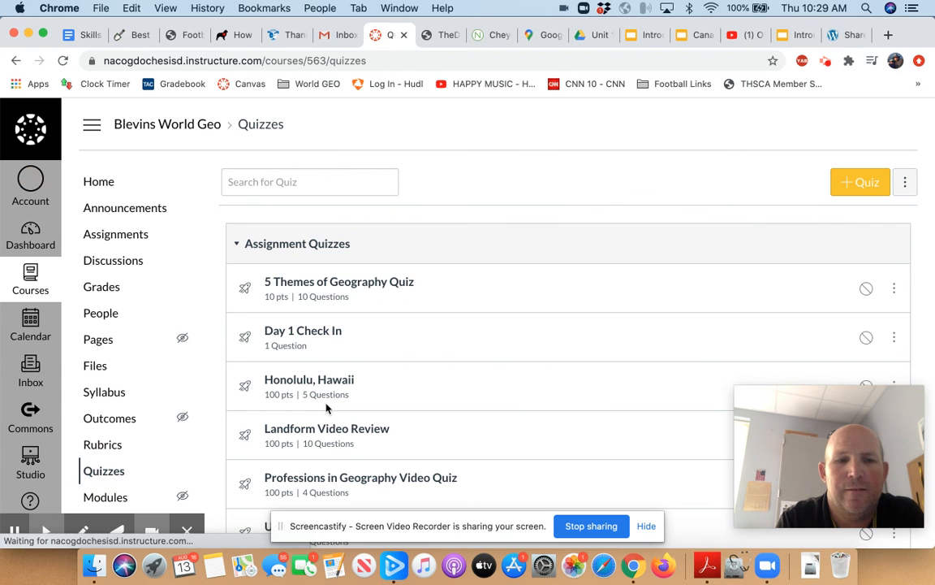
pyautogui.scroll(-3, 435, 284)
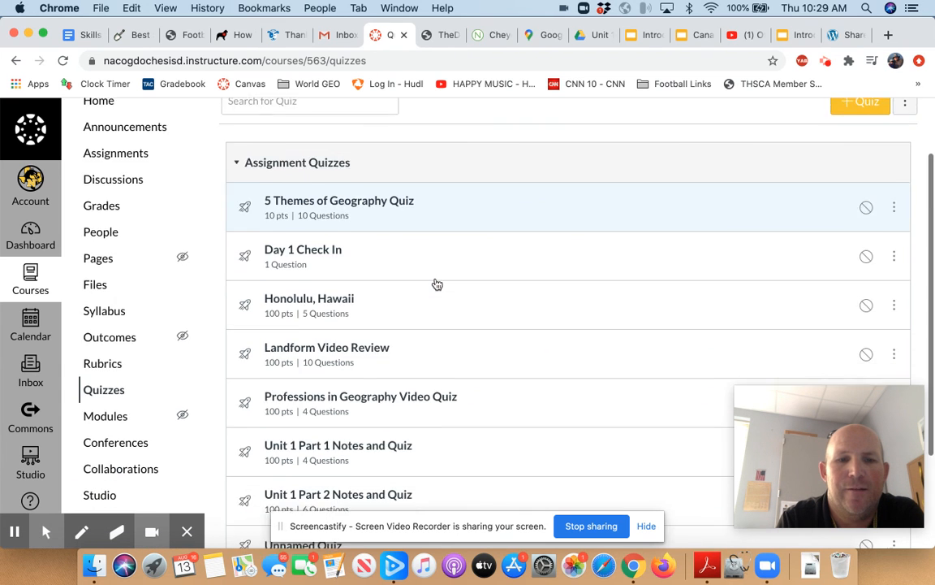
pyautogui.scroll(-1, 435, 284)
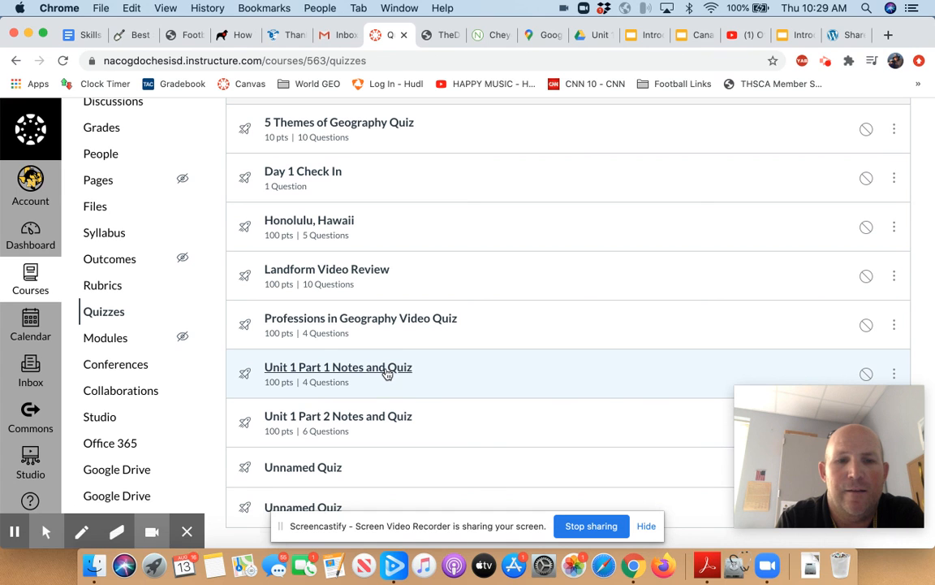
pyautogui.click(387, 372)
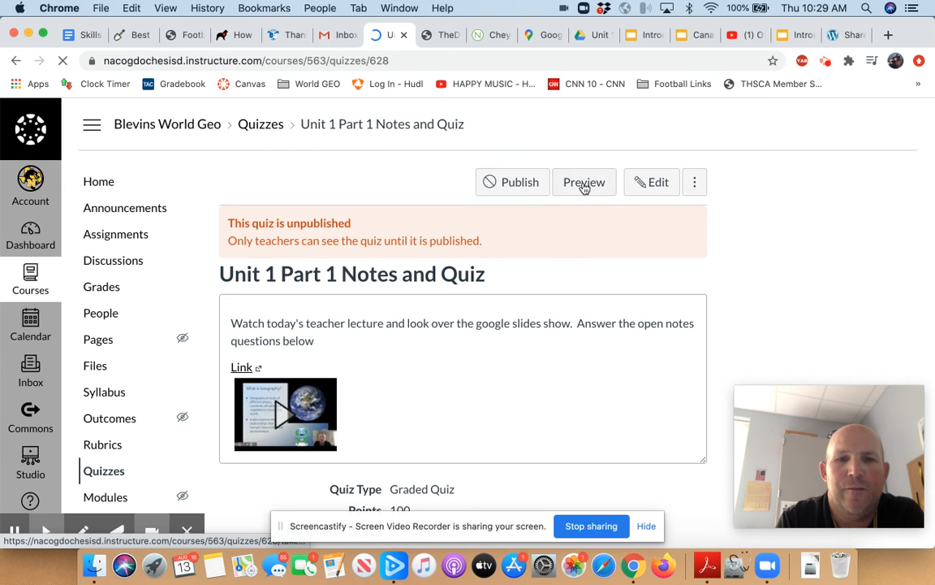
pyautogui.click(585, 182)
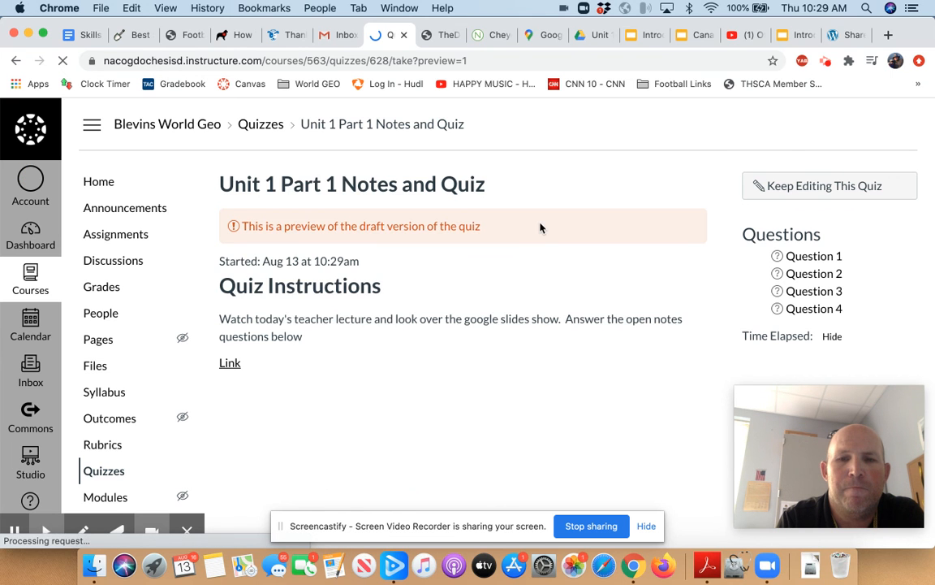
pyautogui.scroll(-5, 540, 229)
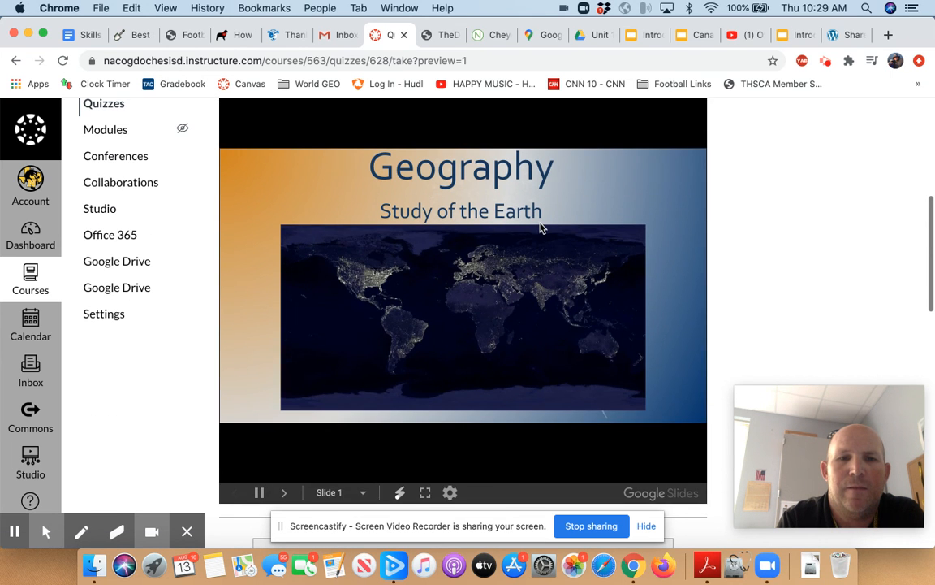
# - Look over the lecture video link, the embedded slideshow and Question 1 in the quiz preview
pyautogui.scroll(2, 540, 228)
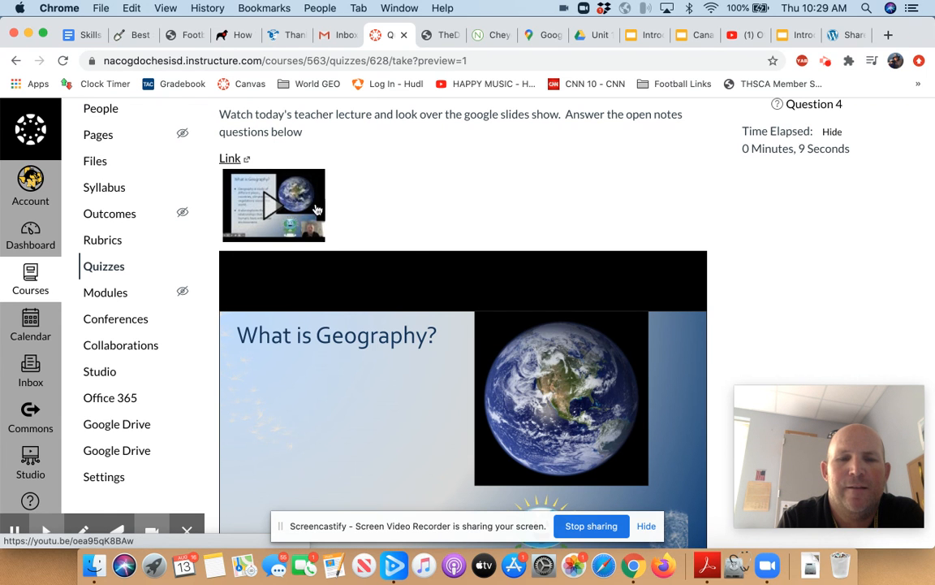
pyautogui.scroll(-10, 386, 204)
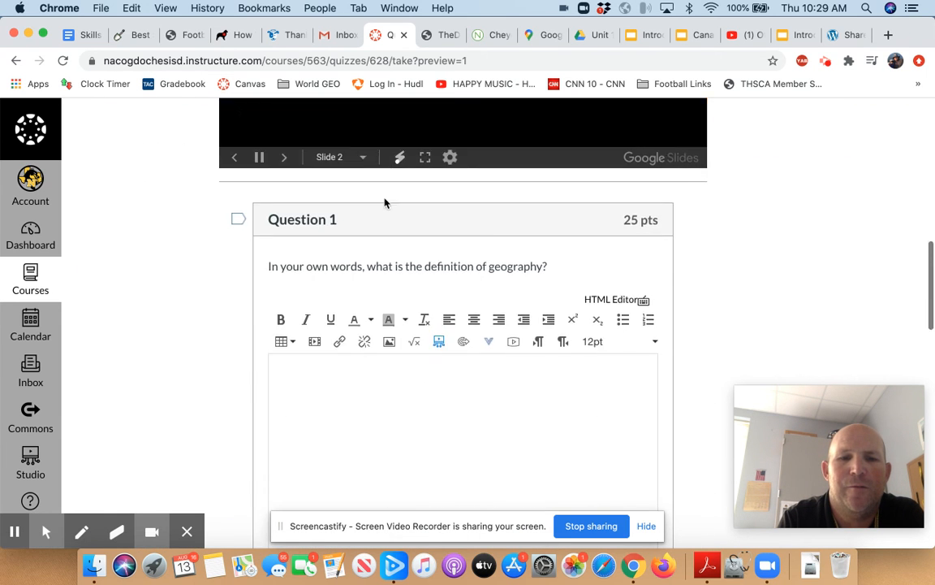
pyautogui.scroll(12, 385, 204)
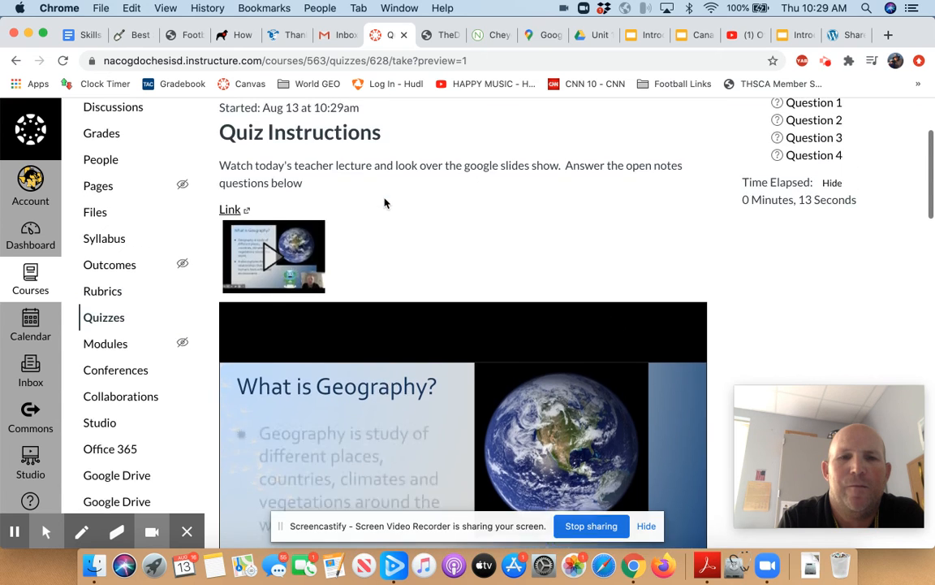
# - Return to the course's quiz list and locate the unit quizzes
pyautogui.click(255, 126)
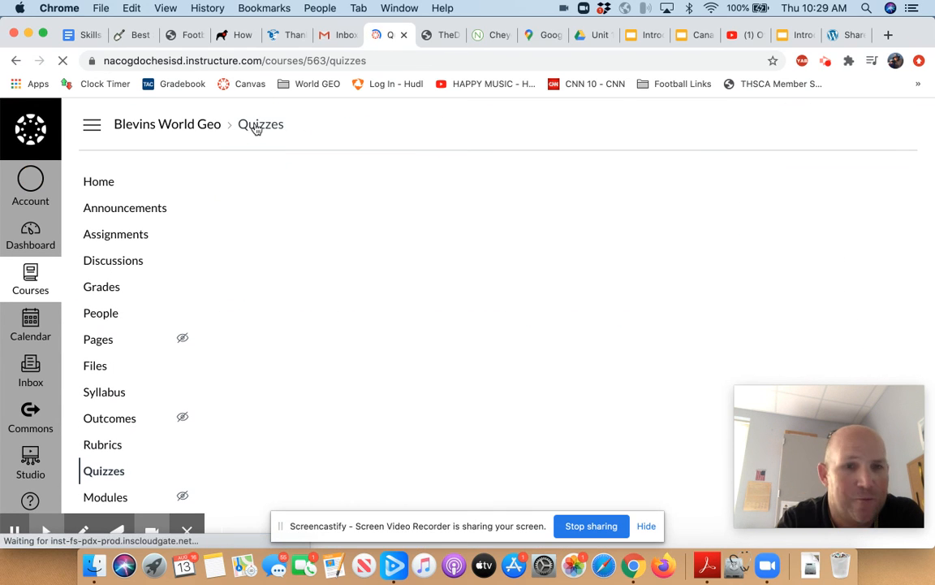
pyautogui.scroll(-4, 571, 284)
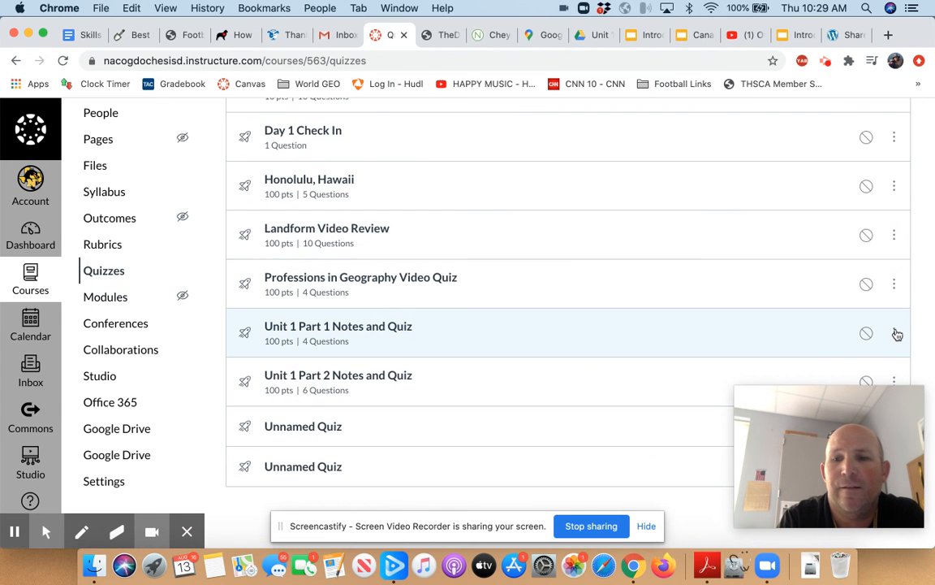
pyautogui.click(894, 332)
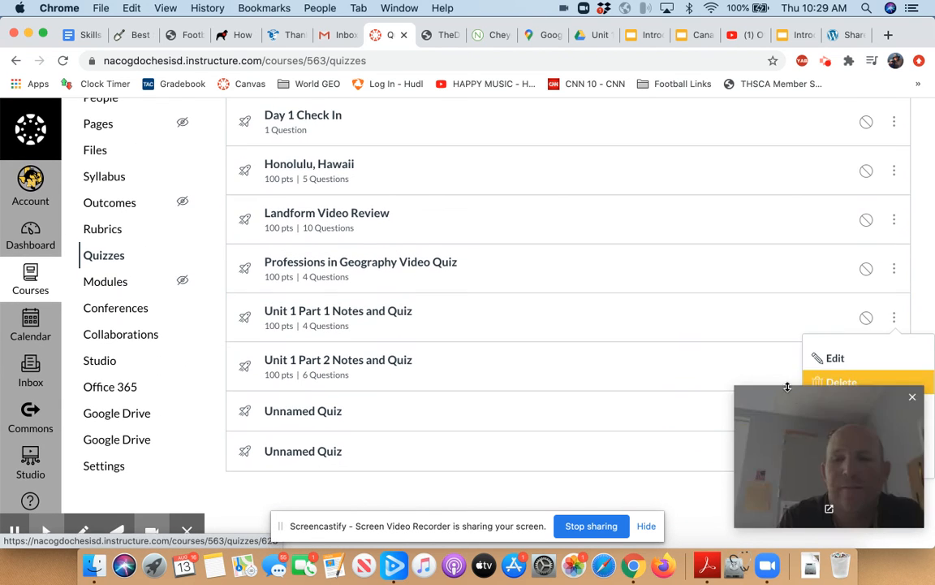
pyautogui.scroll(-1, 784, 318)
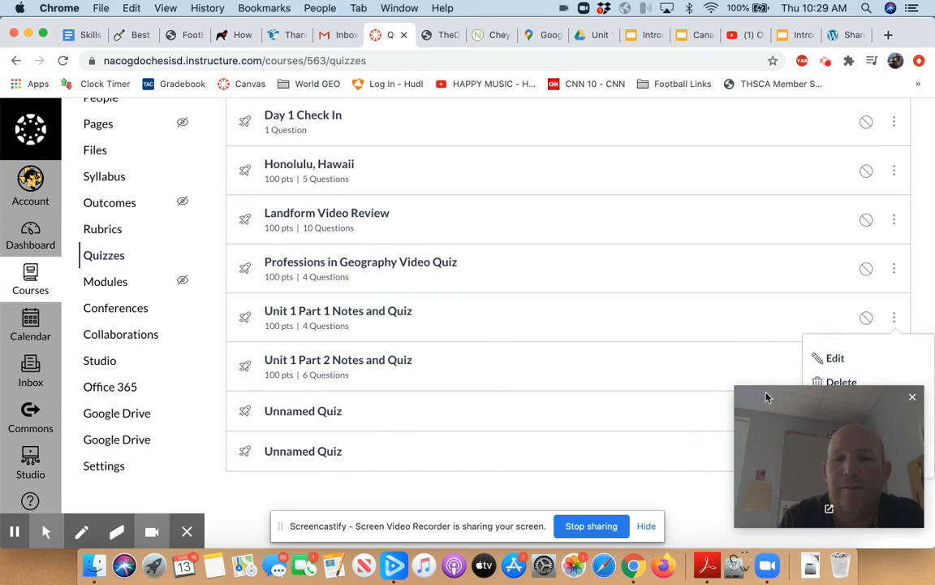
pyautogui.moveTo(766, 396); pyautogui.dragTo(717, 395)
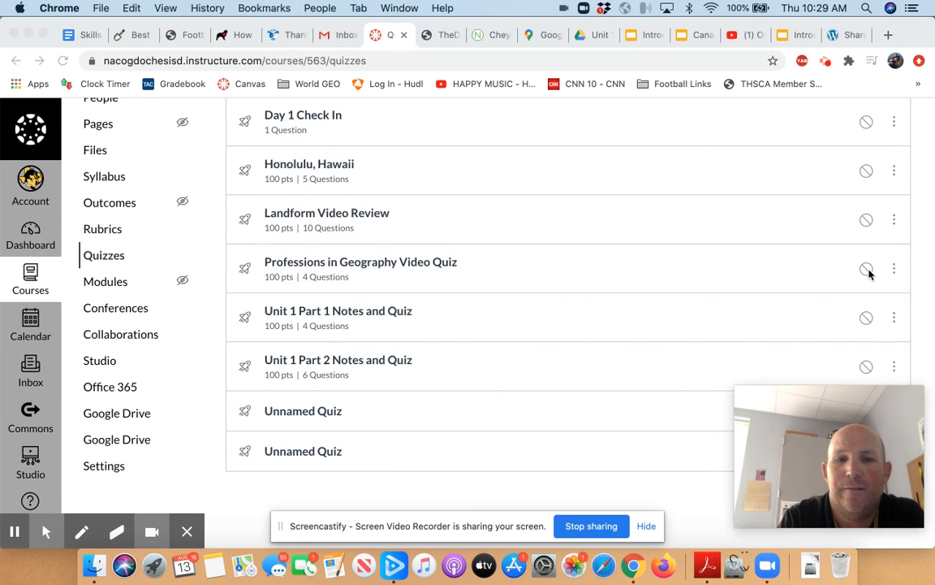
# - Start sharing the Landform Video Review quiz to Commons
pyautogui.click(896, 221)
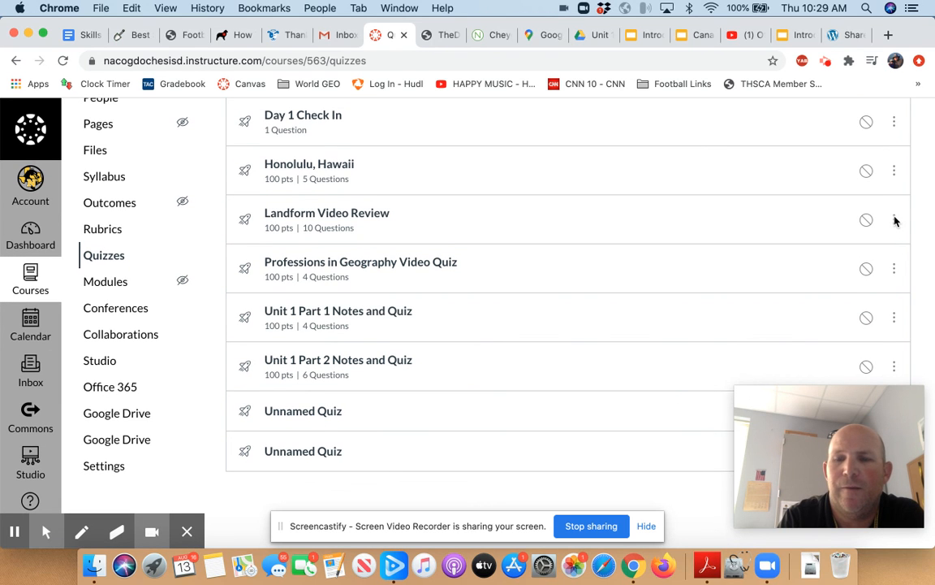
pyautogui.click(894, 220)
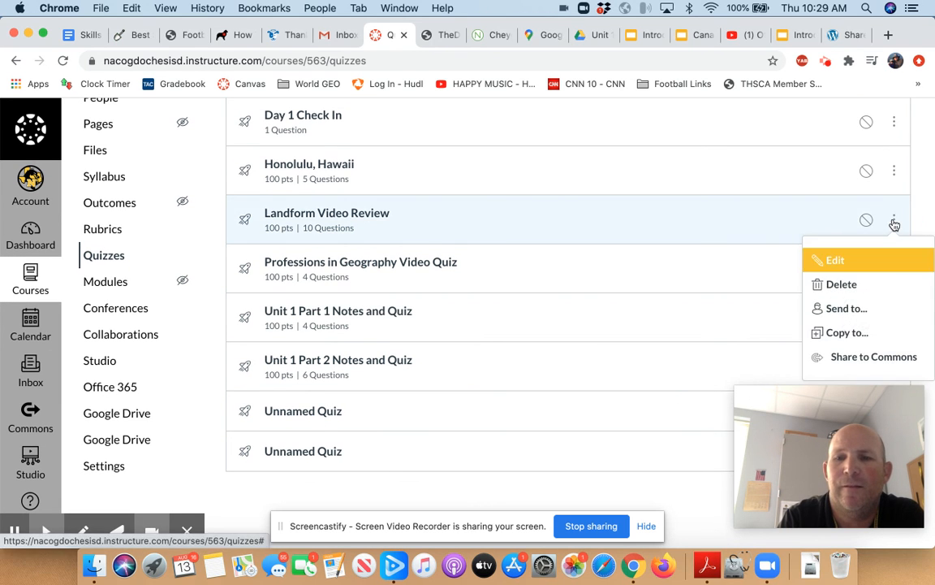
pyautogui.click(868, 358)
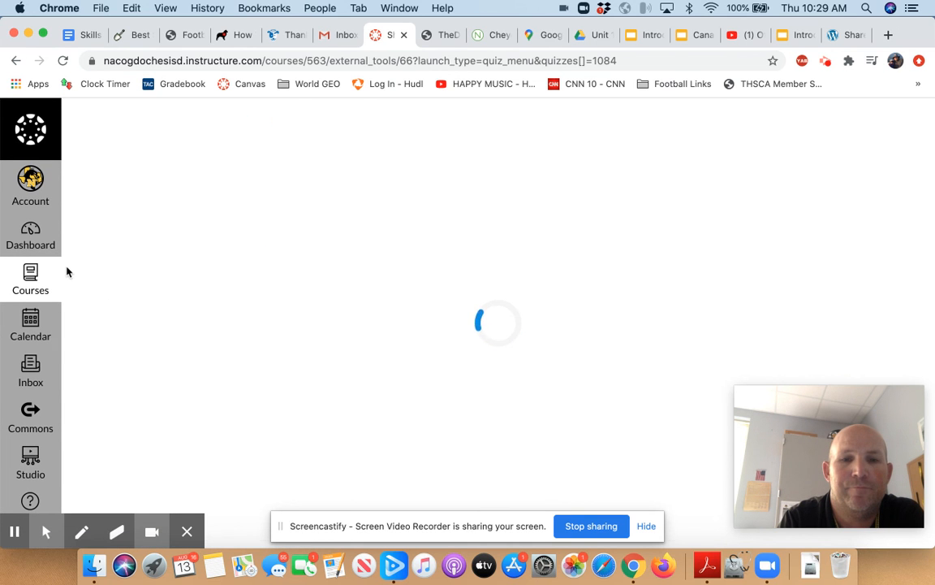
# - Make the resource available to all of Nacogdoches Independent School District and set its license to Public Domain
pyautogui.click(92, 340)
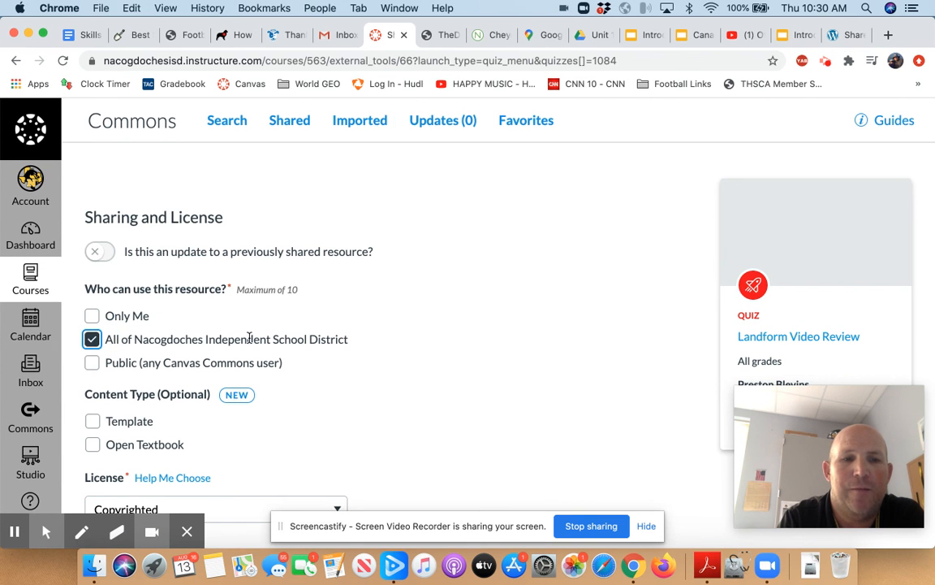
pyautogui.scroll(-3, 252, 335)
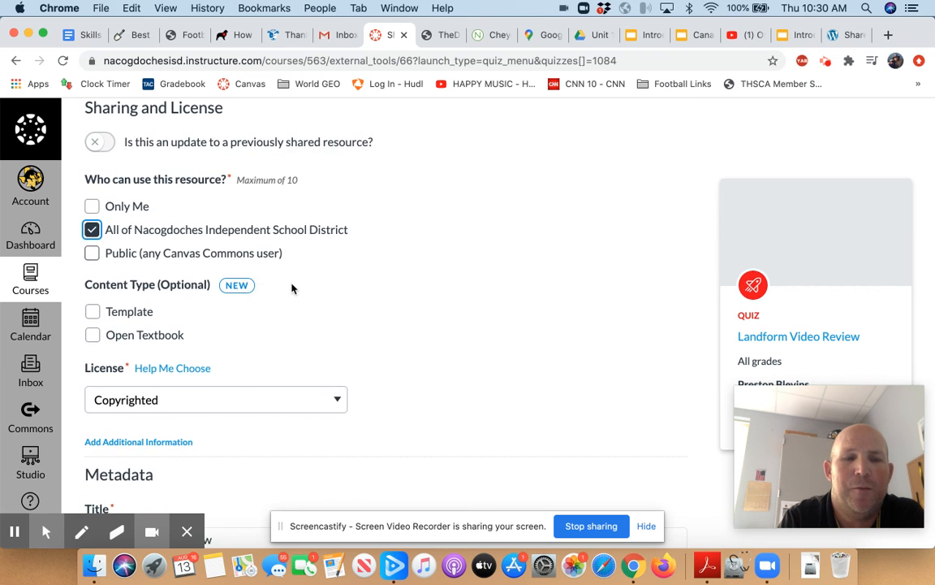
pyautogui.scroll(-4, 299, 290)
pyautogui.click(296, 241)
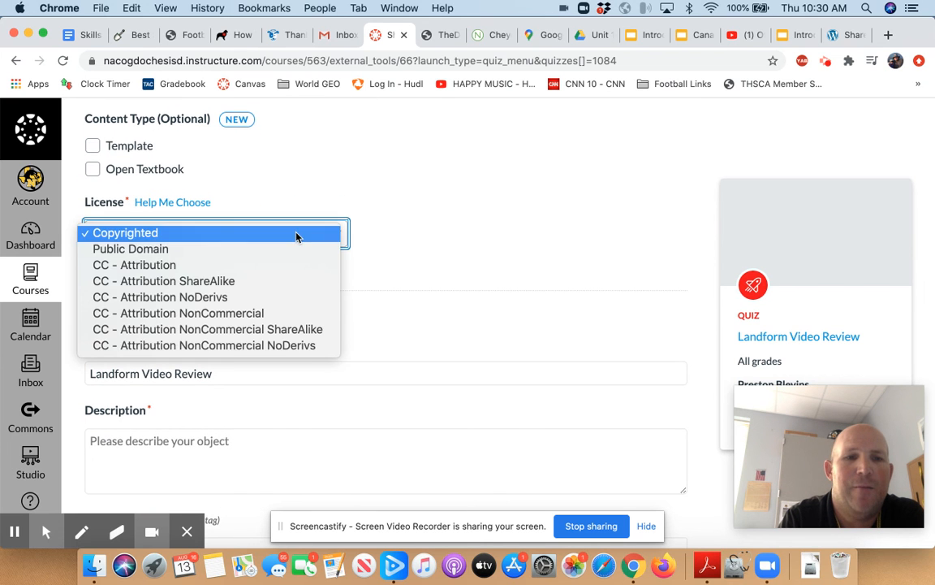
pyautogui.click(289, 254)
# - Describe the shared resource as "Quiz" in its metadata
pyautogui.scroll(-5, 400, 267)
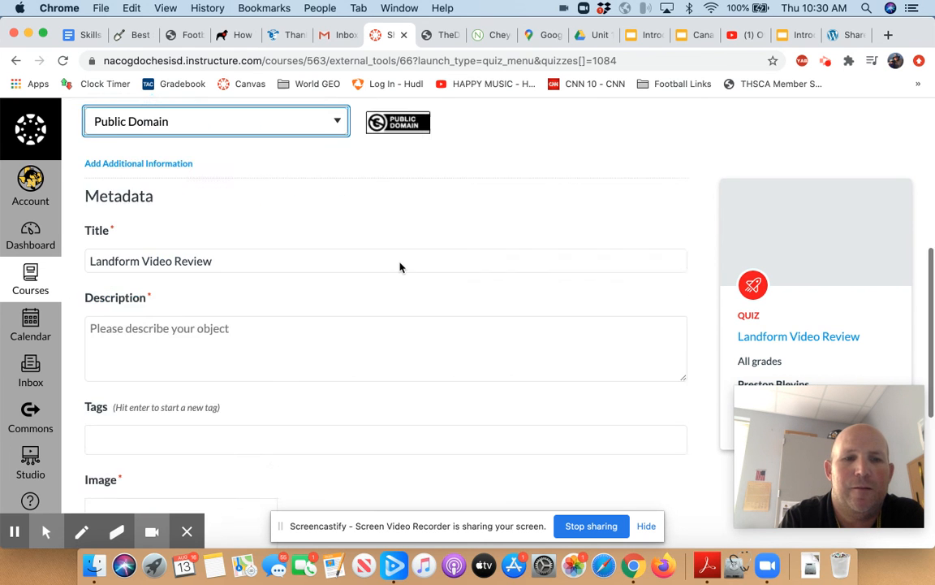
pyautogui.click(231, 246)
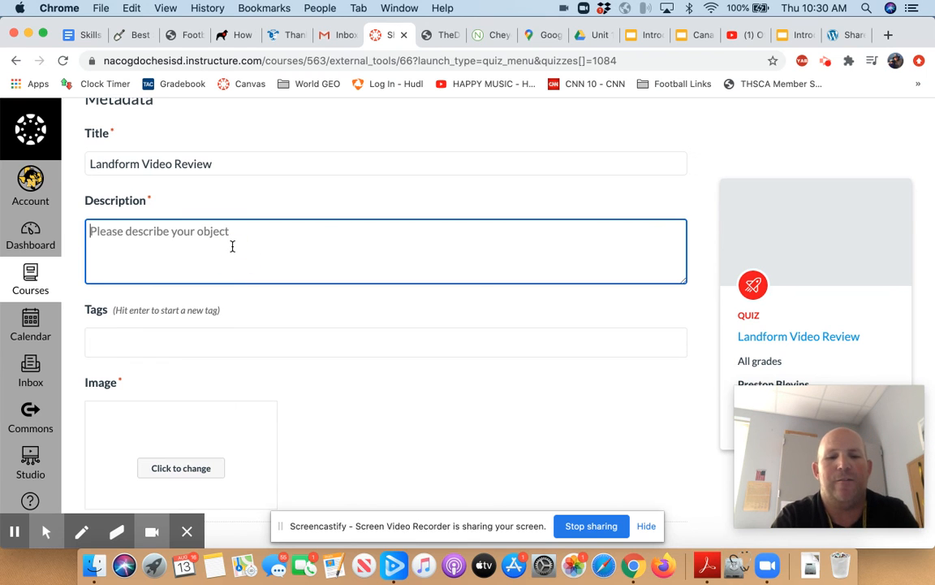
pyautogui.write('Quiz')
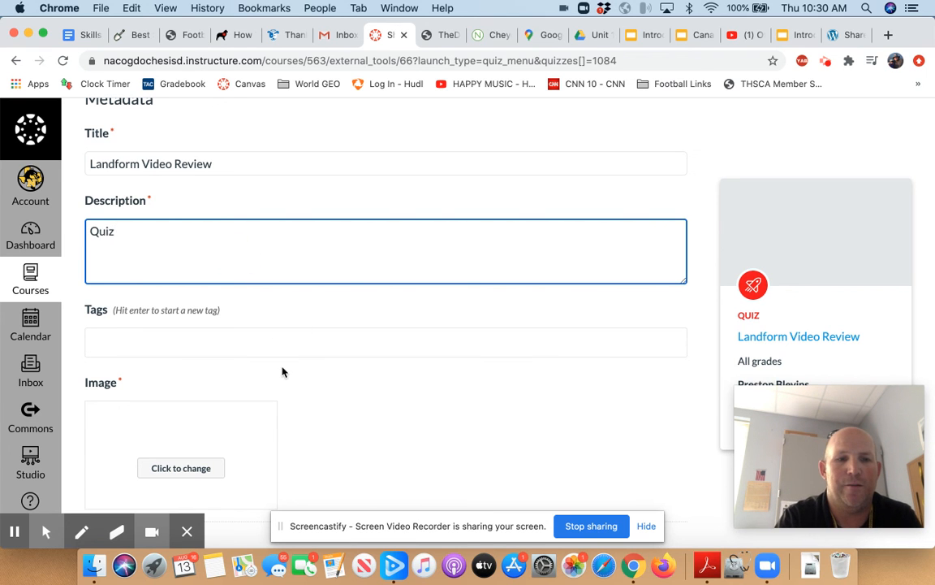
# - Search the stock images for "maps" and use the close-up globe photo as the resource's image
pyautogui.click(202, 468)
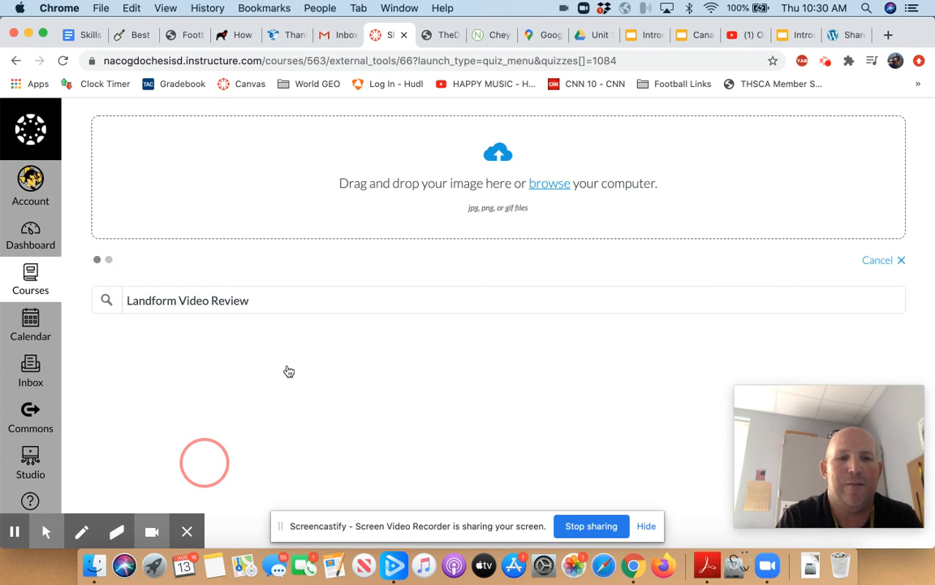
pyautogui.tripleClick(165, 298)
pyautogui.write('maps')
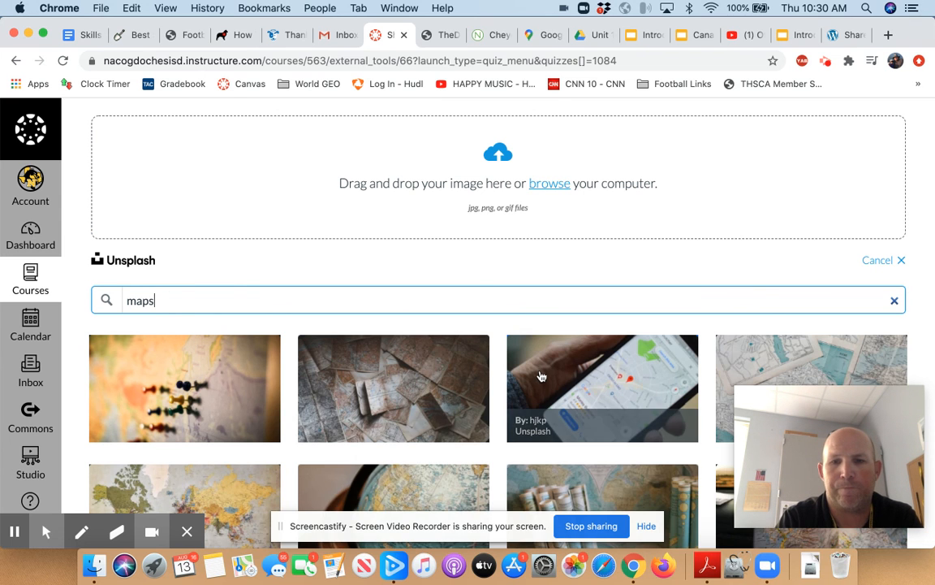
pyautogui.scroll(-4, 527, 378)
pyautogui.click(425, 378)
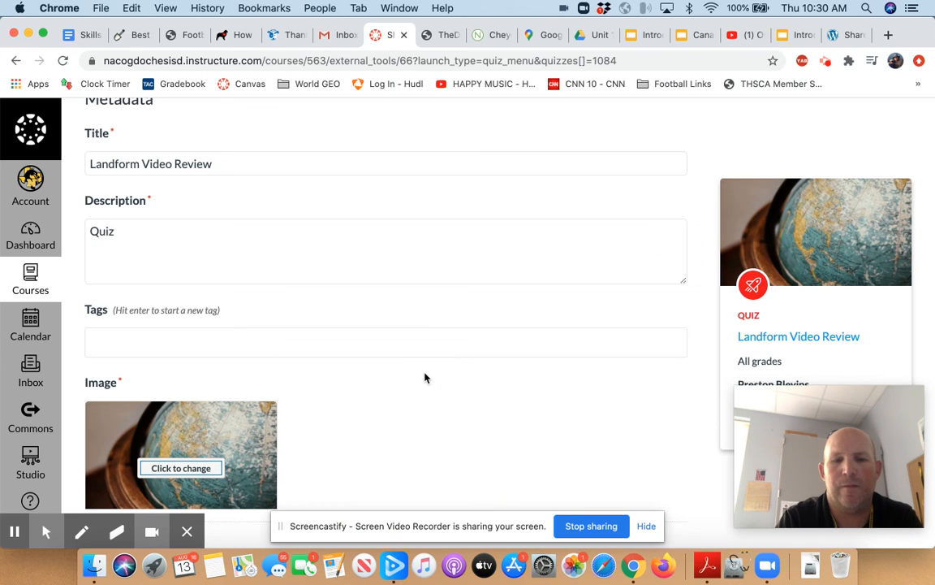
# - Set the grade range from 9th to 12th grade, share the quiz, and check its Commons page
pyautogui.scroll(-5, 524, 384)
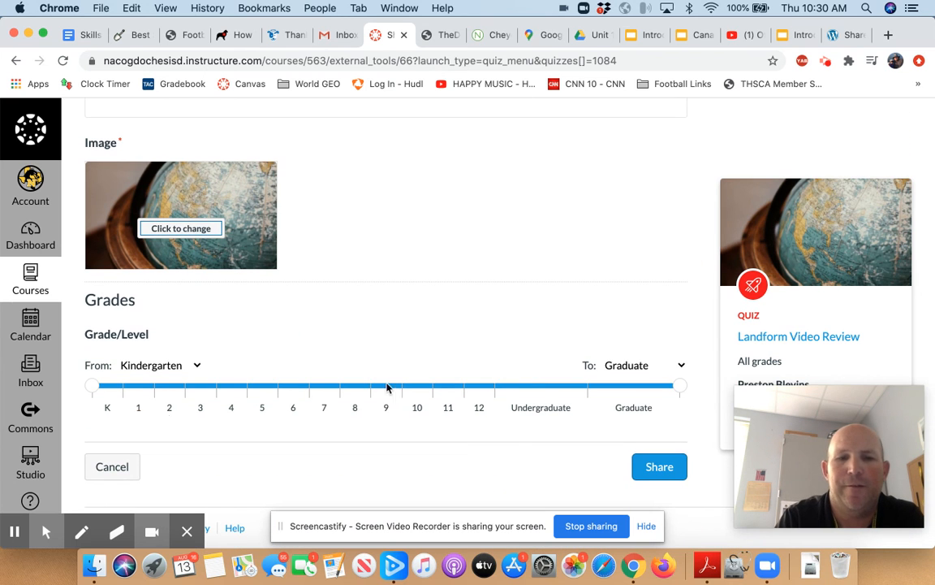
pyautogui.moveTo(91, 390); pyautogui.dragTo(376, 404)
pyautogui.moveTo(675, 393); pyautogui.dragTo(455, 393)
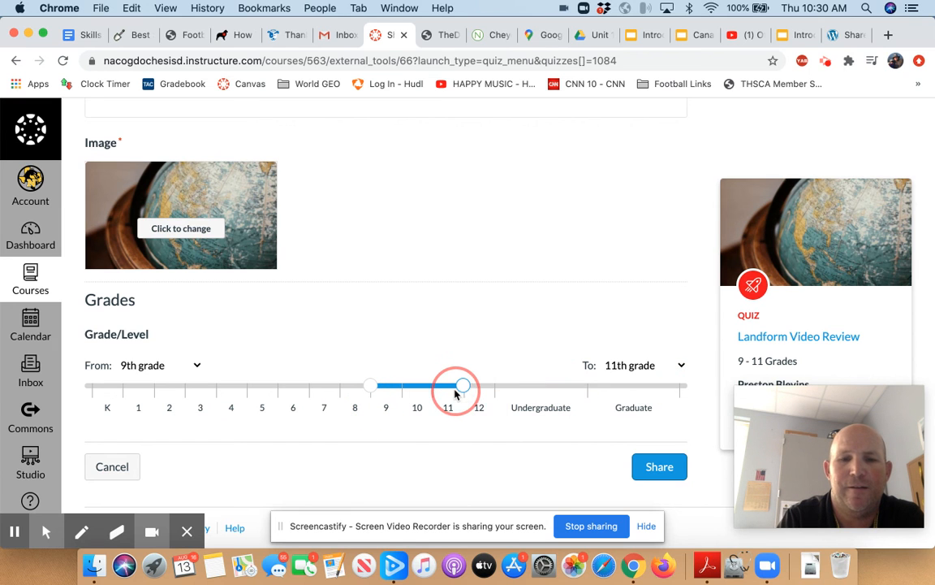
pyautogui.moveTo(465, 392); pyautogui.dragTo(495, 390)
pyautogui.click(659, 469)
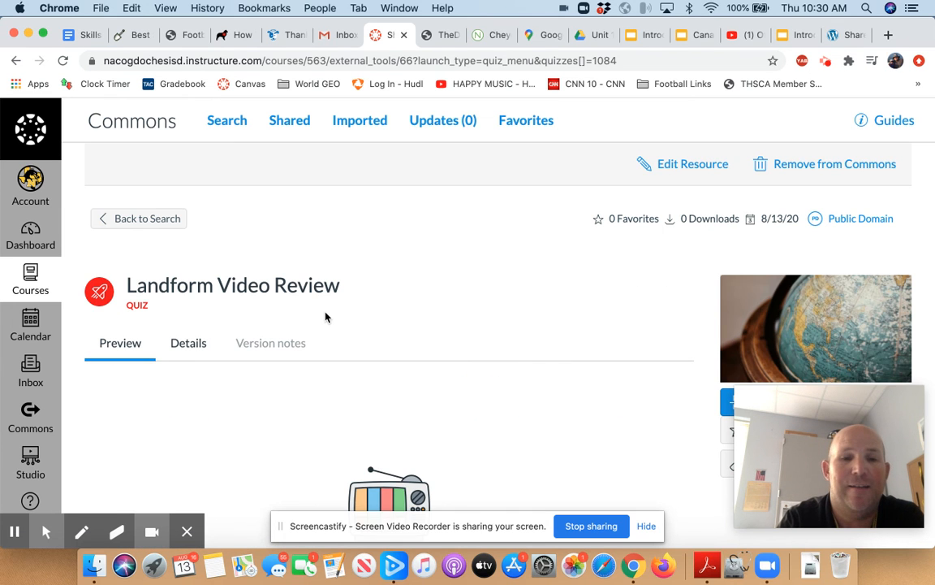
pyautogui.scroll(-4, 325, 316)
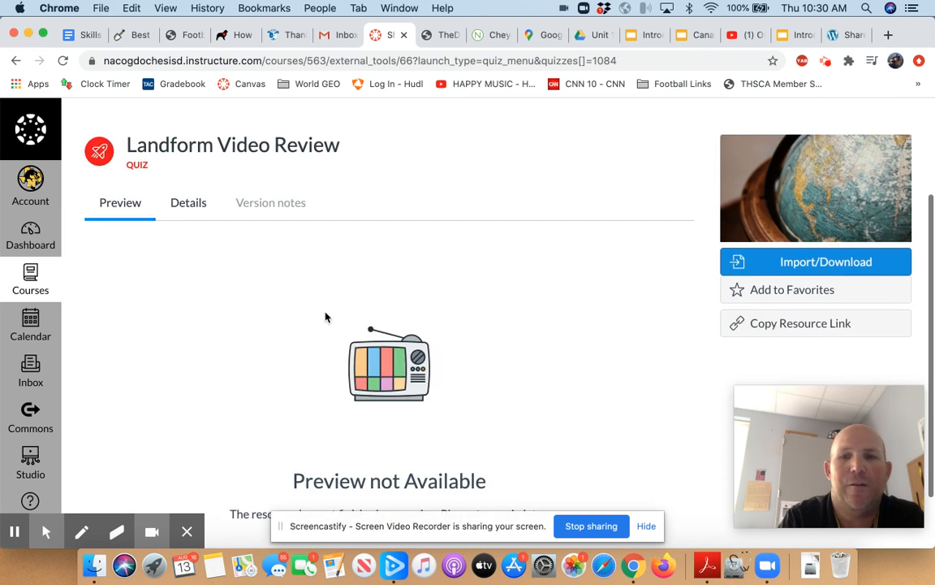
pyautogui.scroll(-2, 324, 317)
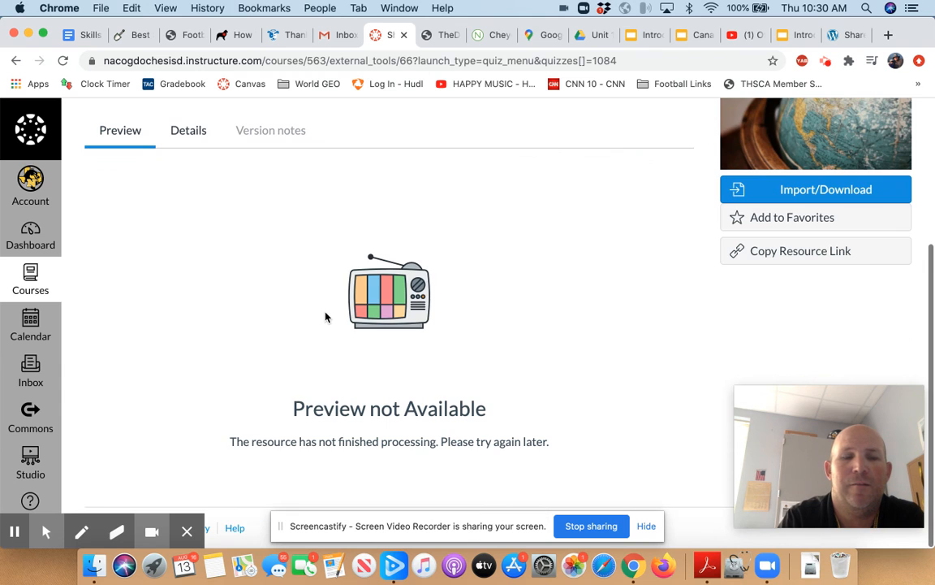
# - Open the Commons library and look through its filter options for content types, grade levels and sharing scope
pyautogui.click(30, 414)
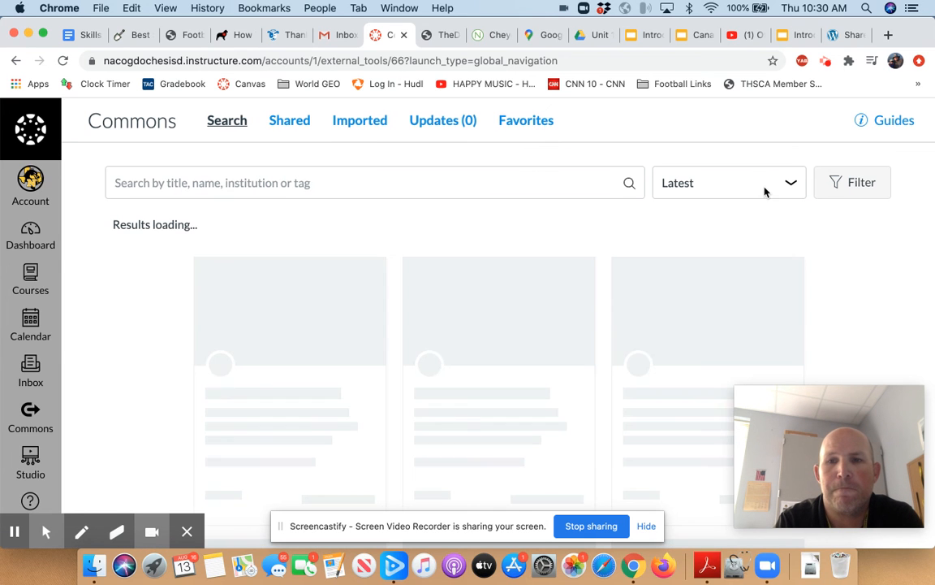
pyautogui.click(852, 189)
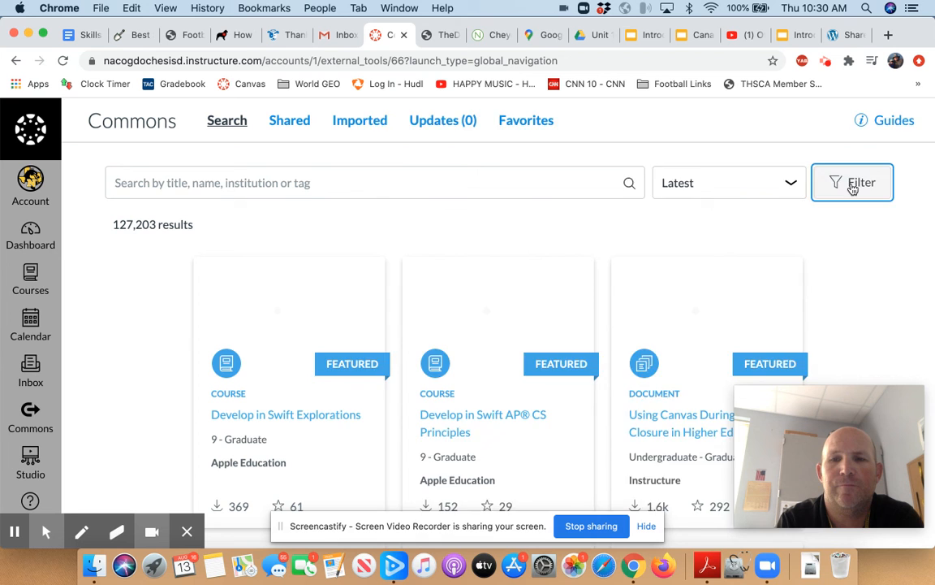
pyautogui.click(271, 278)
pyautogui.click(844, 189)
pyautogui.scroll(-5, 497, 341)
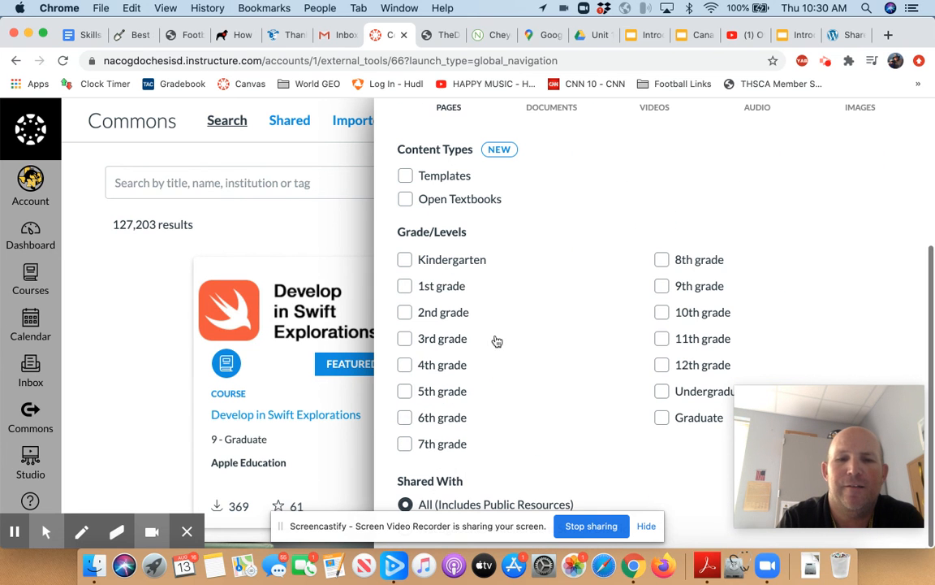
pyautogui.scroll(-7, 480, 380)
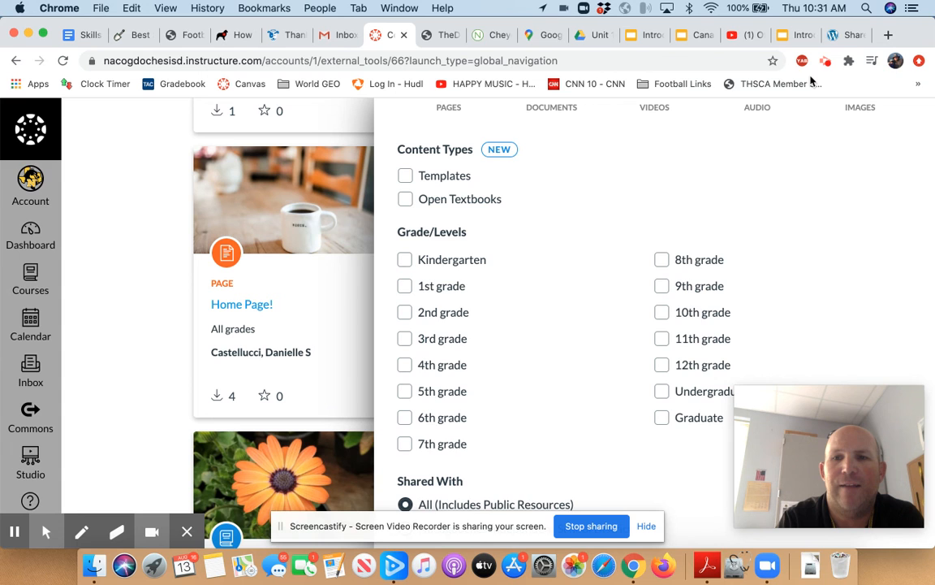
pyautogui.moveTo(912, 37); pyautogui.dragTo(852, 41)
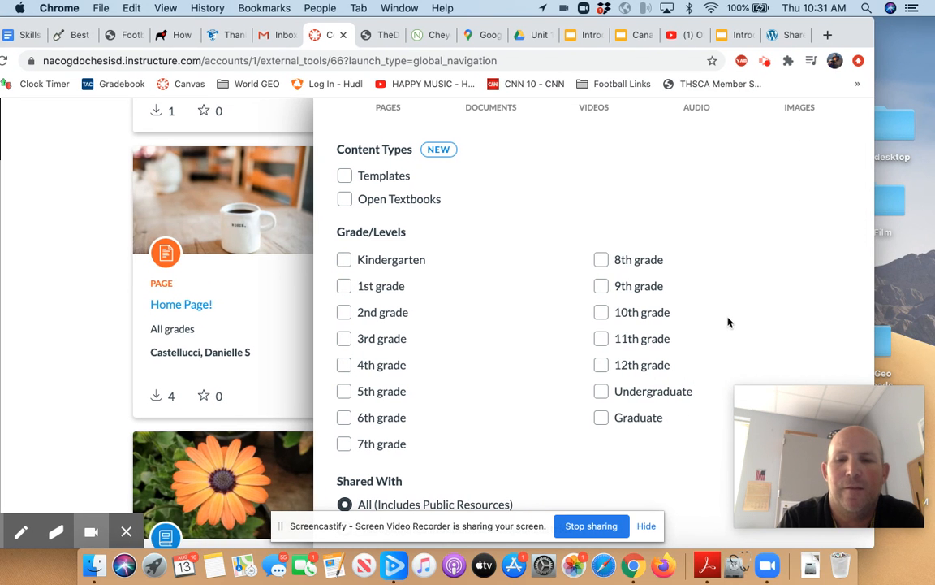
pyautogui.scroll(-5, 665, 390)
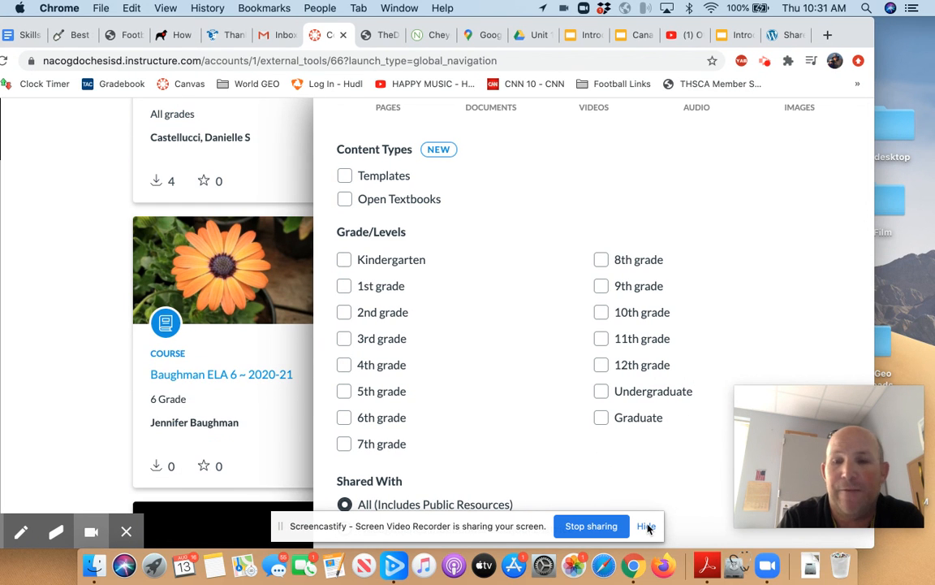